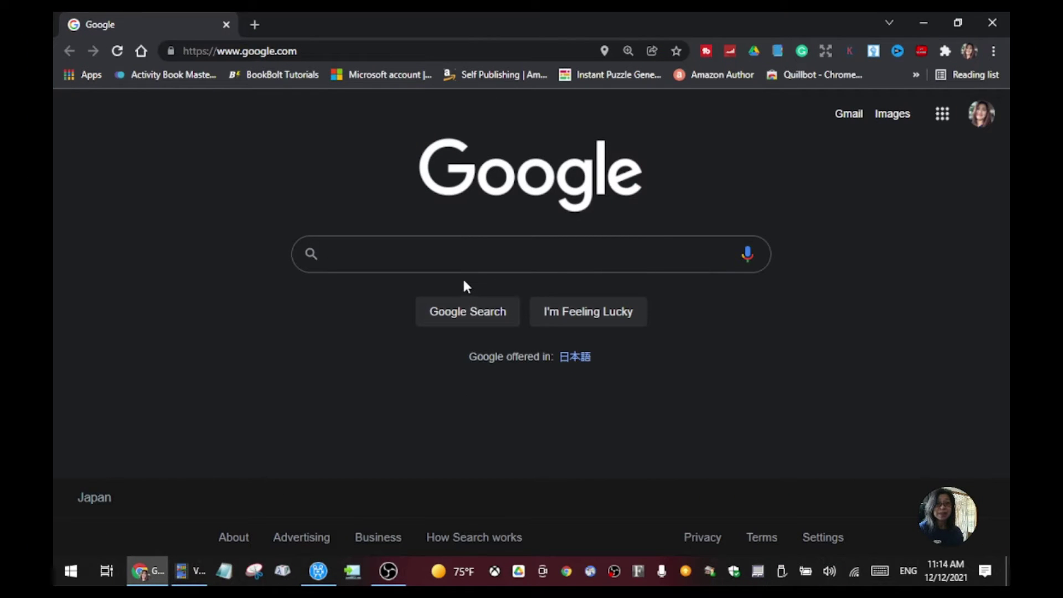
Search Google for 'canva login' using the suggestion under the search box
left_click(450, 256)
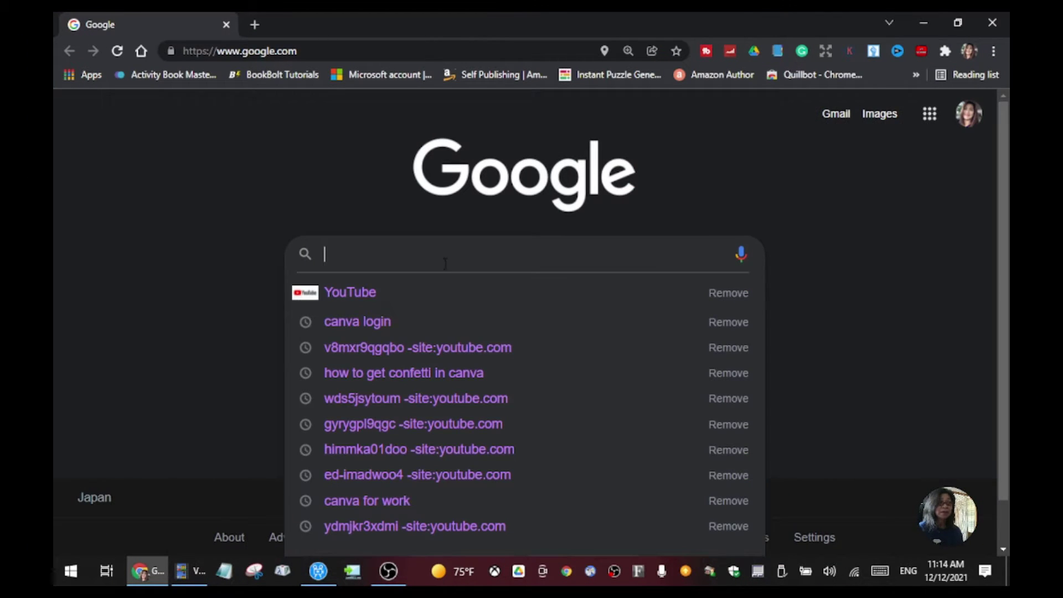
left_click(398, 320)
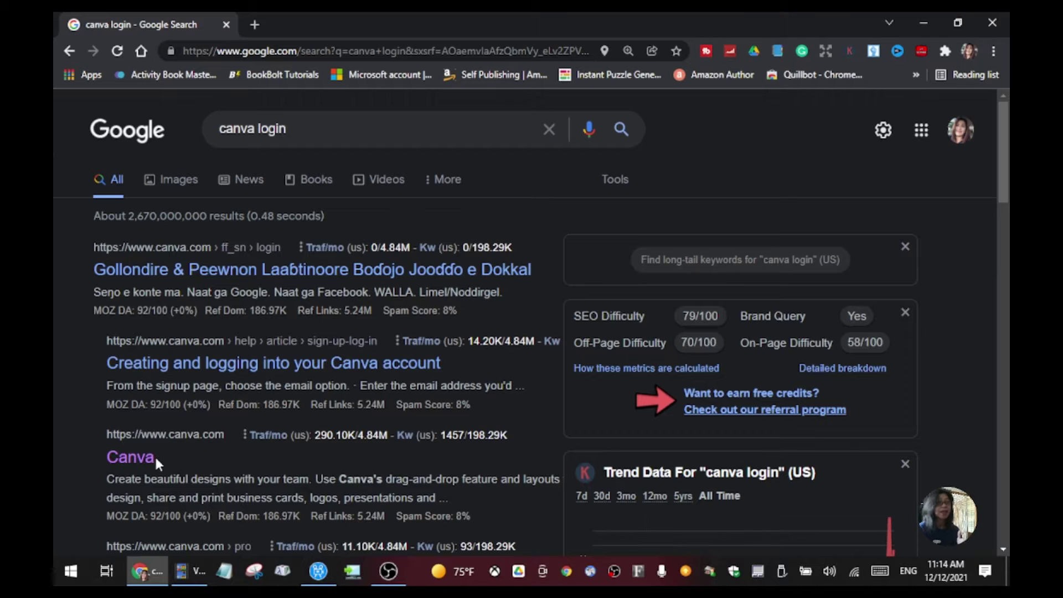
Open the Canva site and browse the Presentations category down to the Presentation (16:9) format
left_click(151, 463)
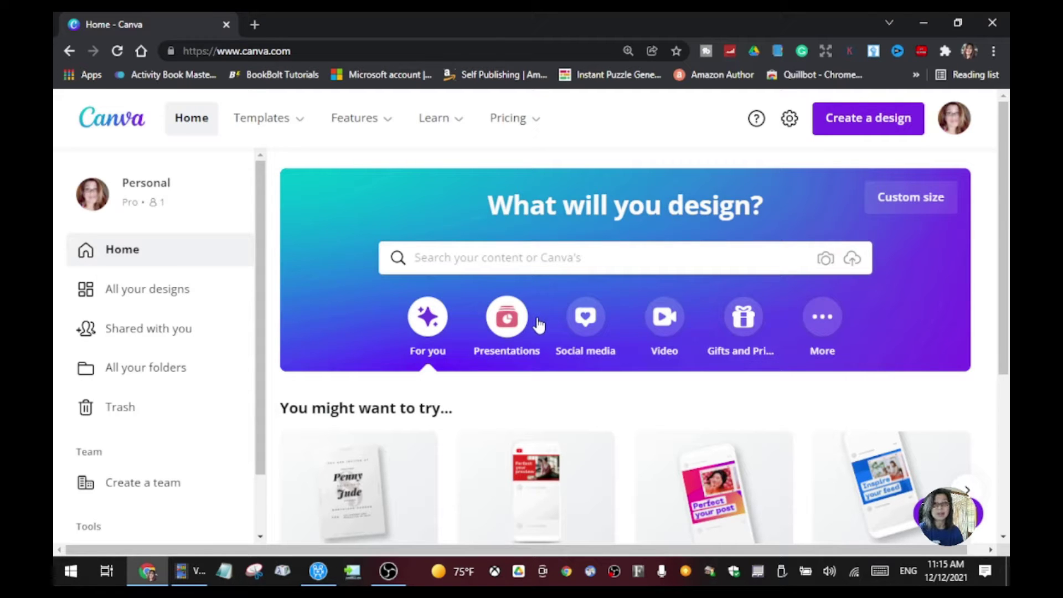
left_click(512, 331)
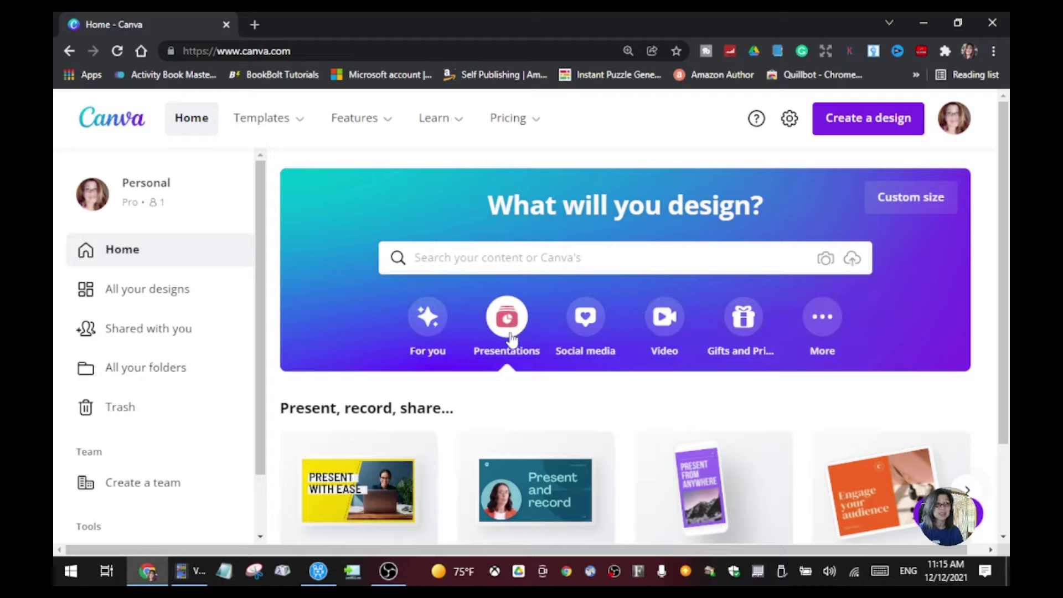
scroll(546, 401, "down", 2)
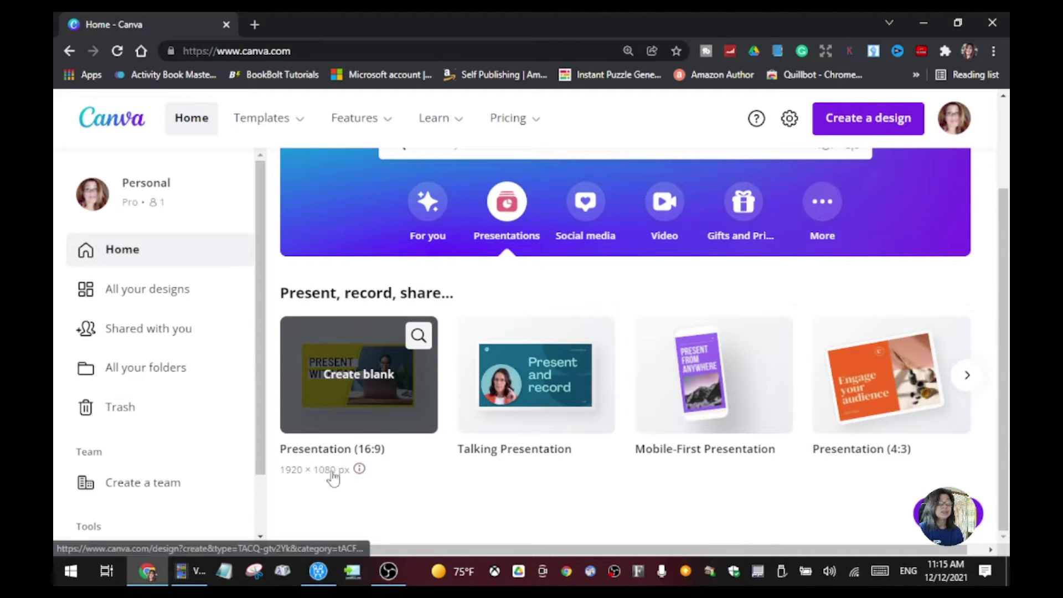
Create a blank Presentation (16:9) design and browse the presentation templates beside it
left_click(366, 380)
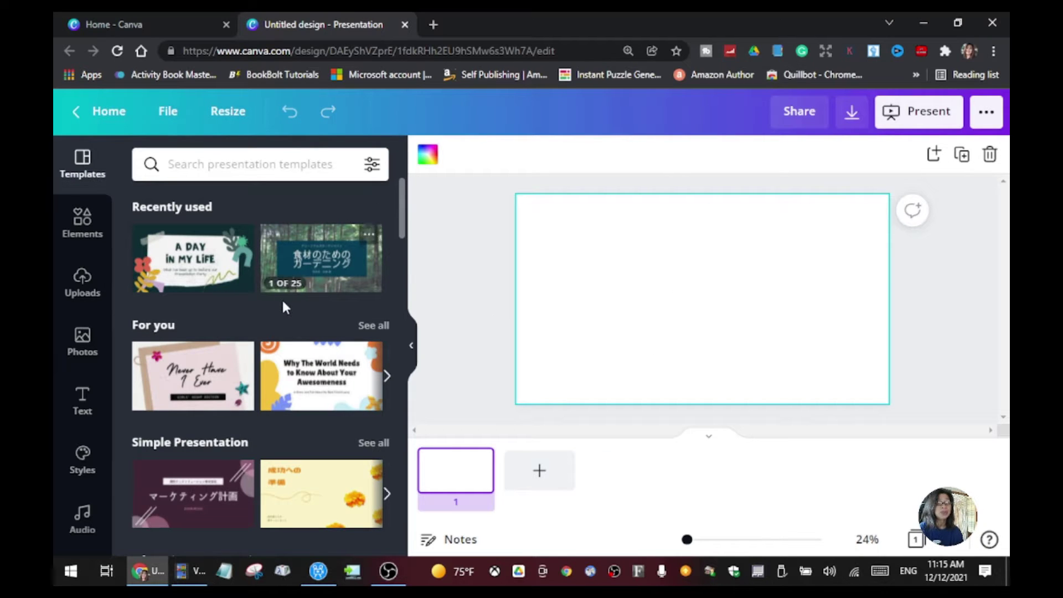
scroll(280, 302, "down", 8)
scroll(278, 319, "down", 8)
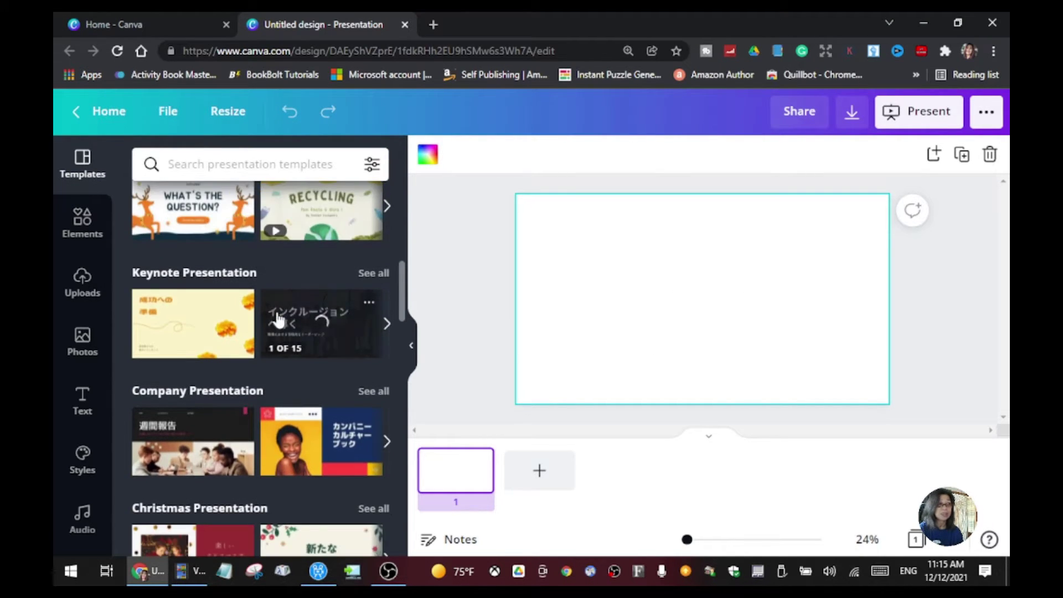
scroll(284, 323, "down", 1)
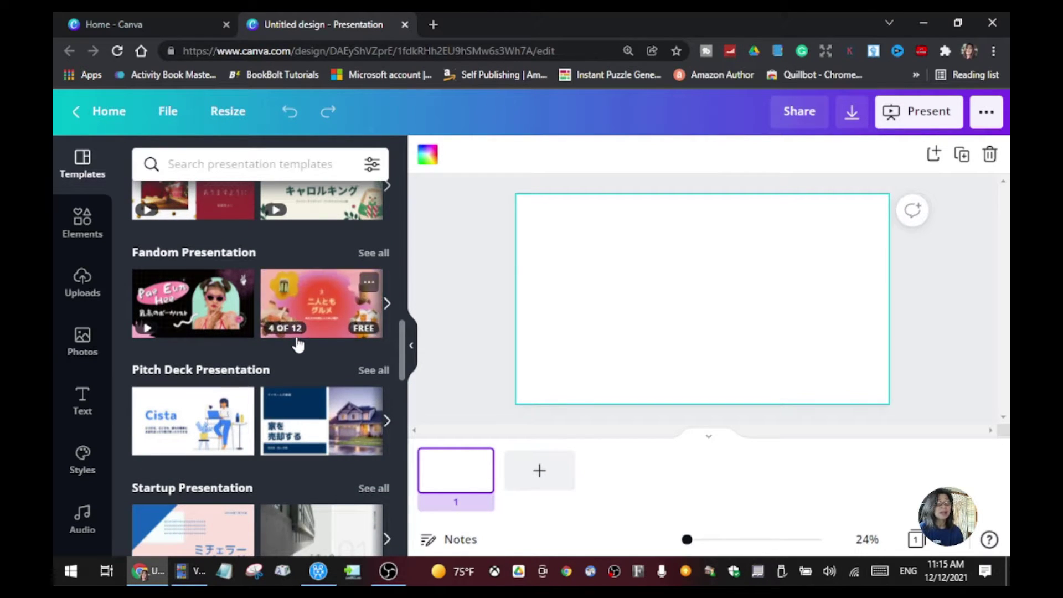
scroll(295, 346, "down", 9)
scroll(298, 353, "down", 5)
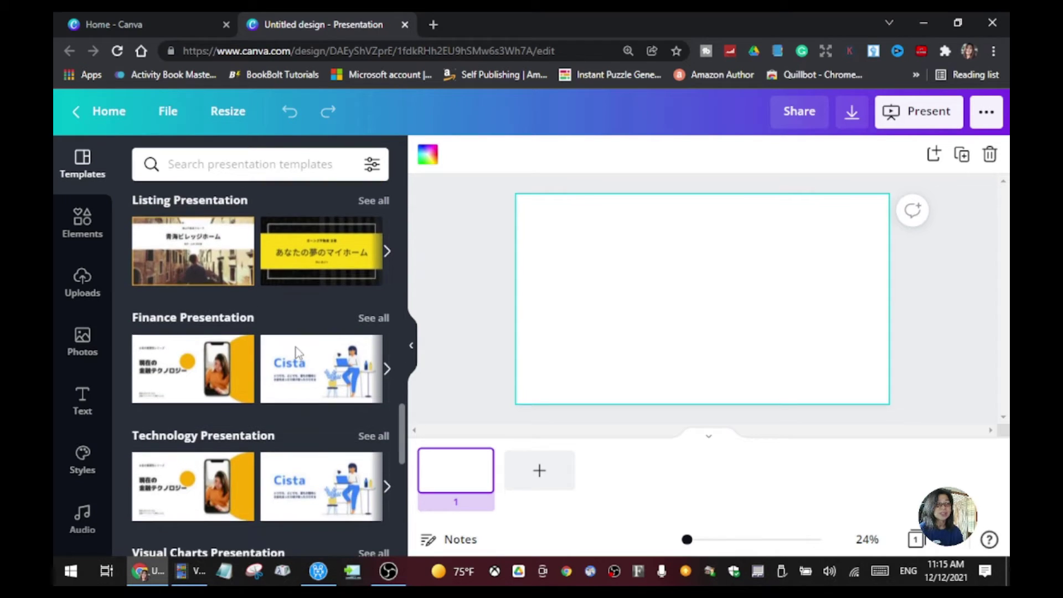
scroll(298, 355, "down", 4)
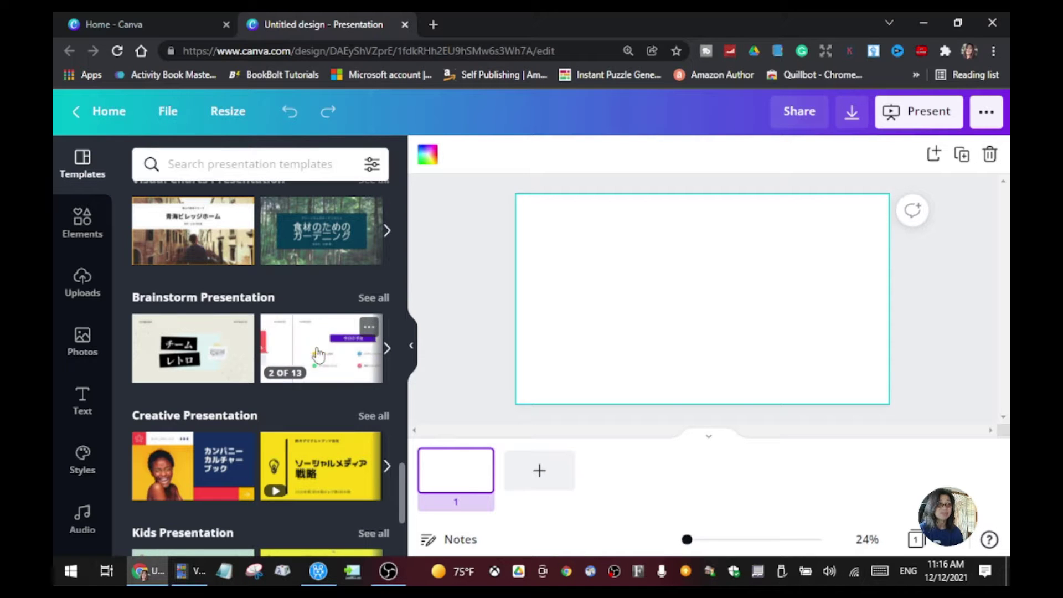
scroll(324, 355, "up", 12)
scroll(320, 357, "up", 10)
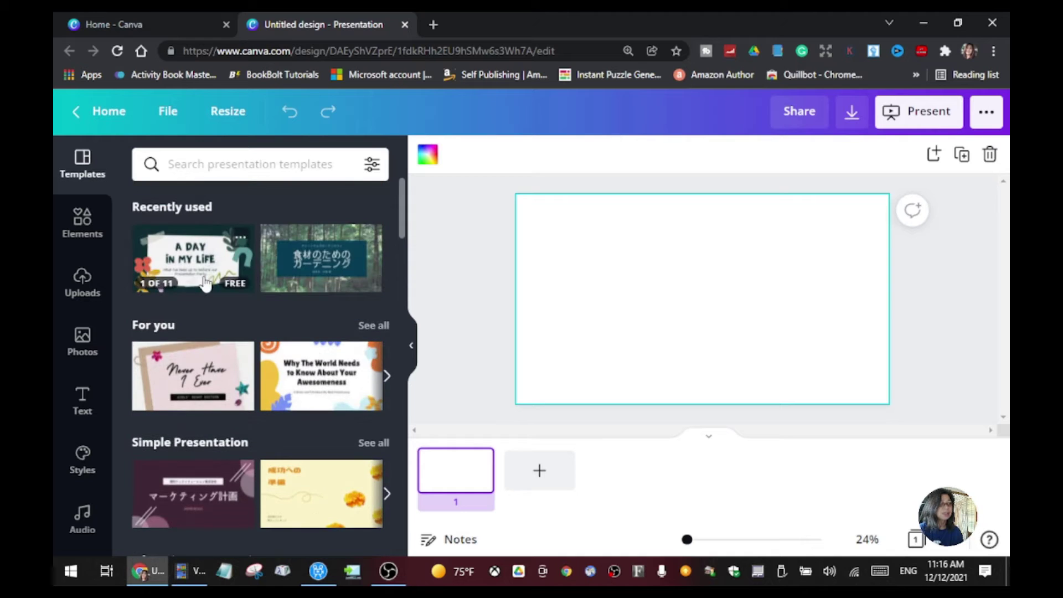
Apply all 11 pages of the green collage 'A Day in My Life' template
left_click(206, 284)
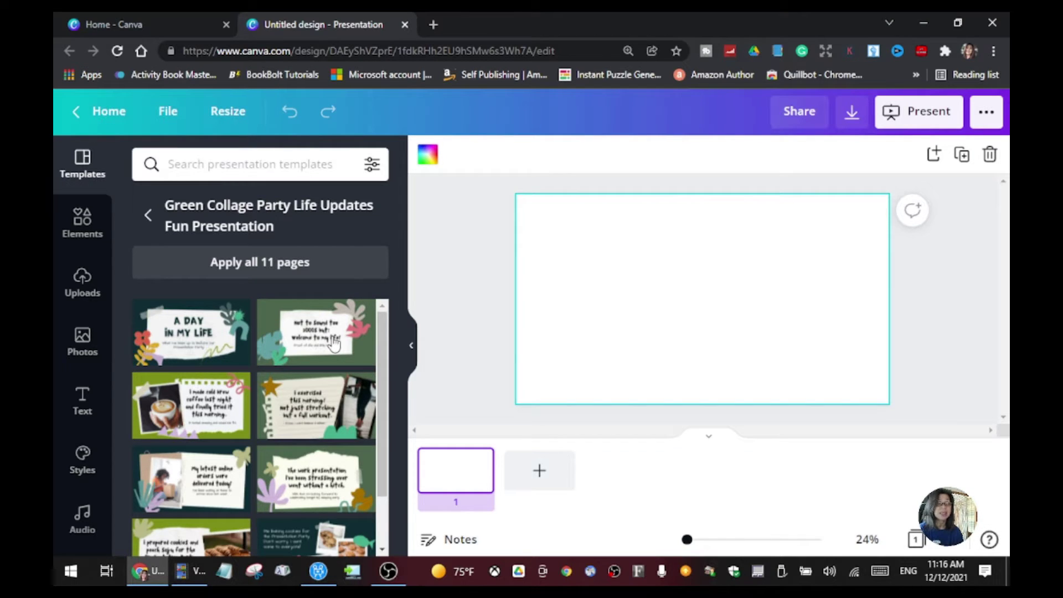
scroll(311, 349, "down", 1)
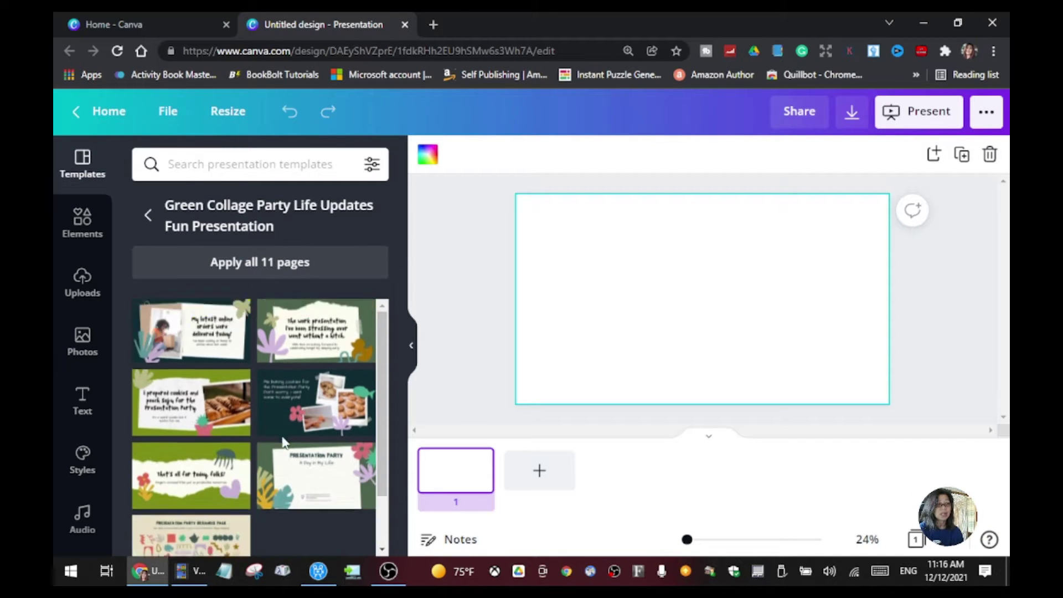
scroll(282, 438, "up", 2)
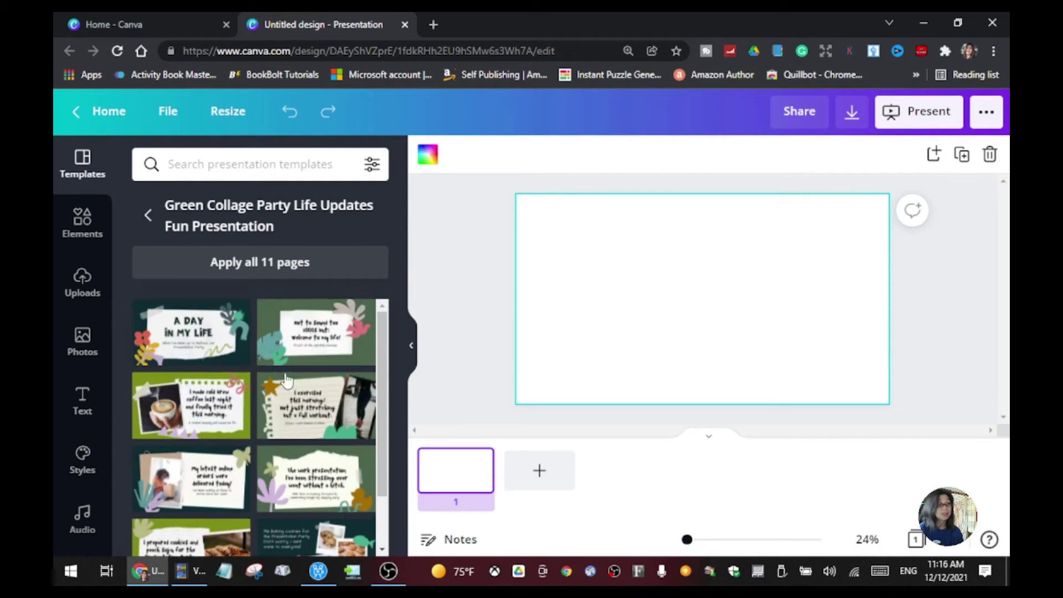
left_click(266, 267)
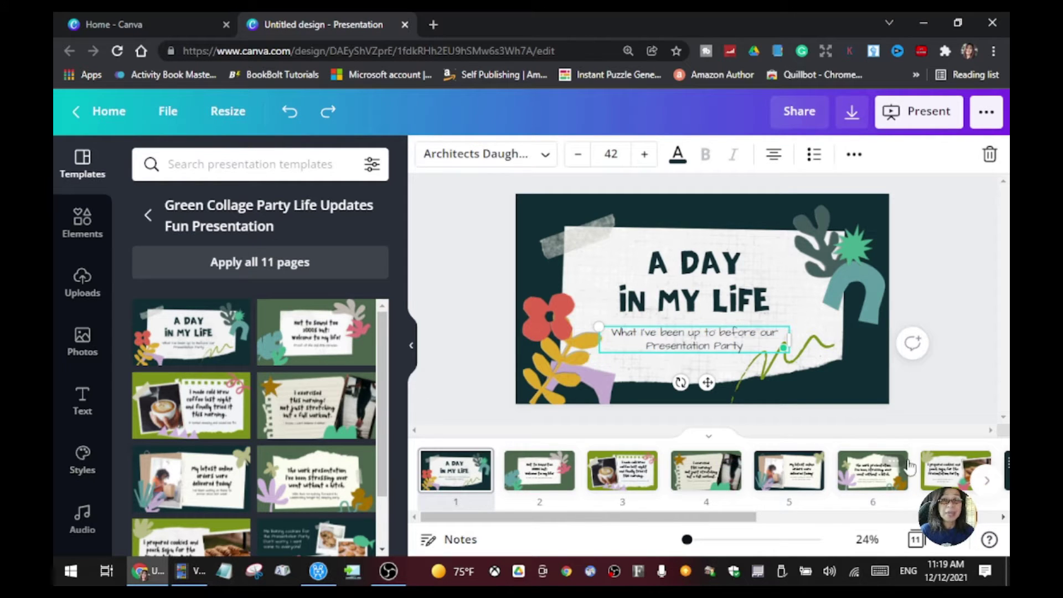
mouse_move(926, 468)
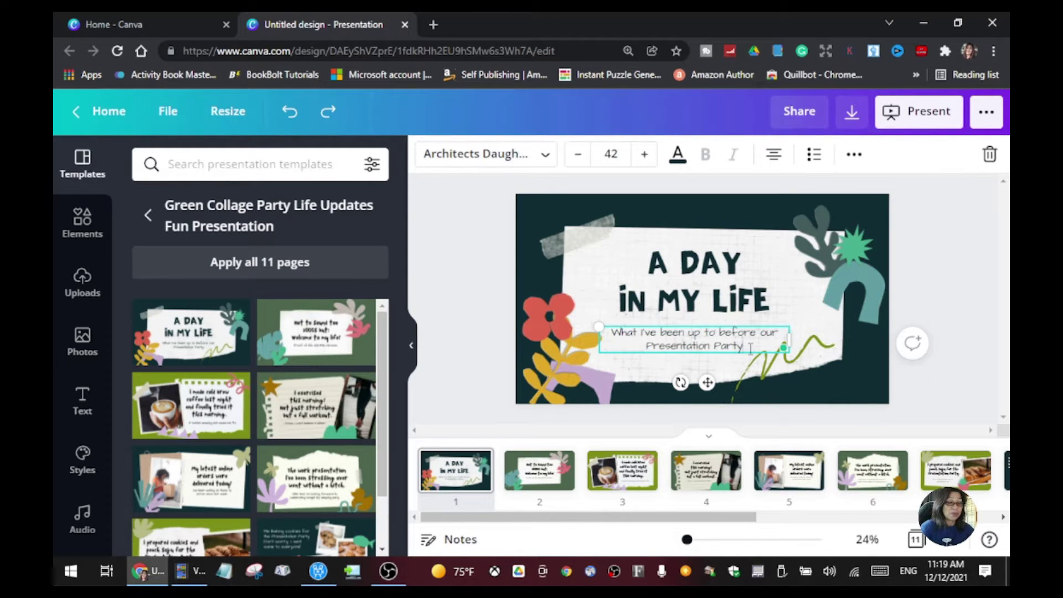
Rewrite the title slide's subtitle to 'What I've been up to om a weekend' and remove the grey tape strip
key("BackSpace")
key("BackSpace")
key("BackSpace")
key("BackSpace")
key("BackSpace")
key("BackSpace")
key("BackSpace")
key("BackSpace")
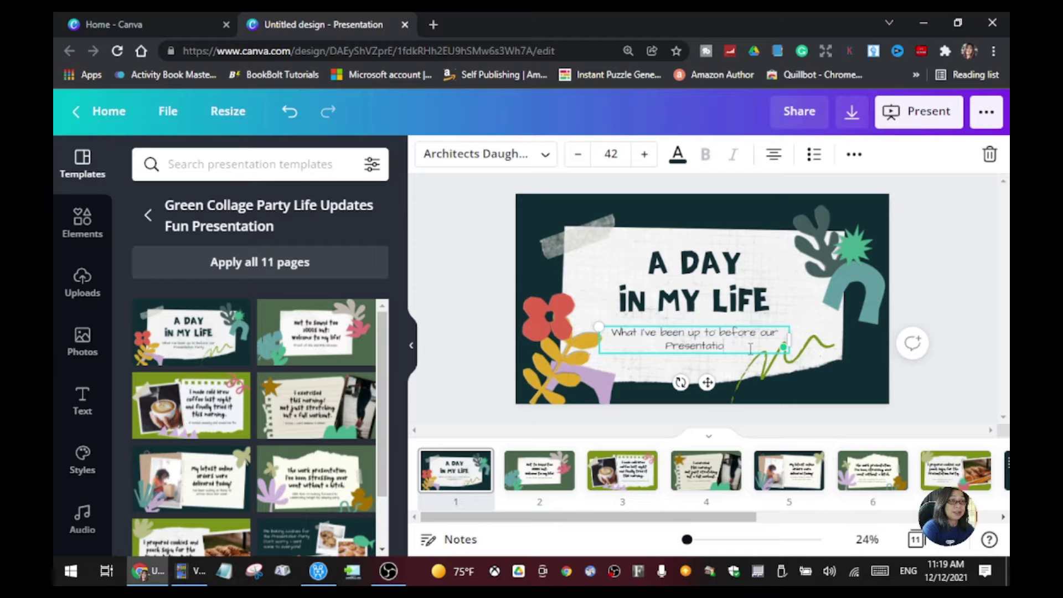
key("BackSpace")
key("BackSpace")
key("BackSpace")
key("BackSpace")
key("BackSpace")
key("BackSpace")
key("BackSpace")
key("BackSpace")
key("BackSpace")
key("BackSpace")
key("BackSpace")
key("BackSpace")
key("BackSpace")
key("BackSpace")
key("BackSpace")
key("BackSpace")
key("BackSpace")
key("BackSpace")
key("BackSpace")
key("BackSpace")
type("om aw")
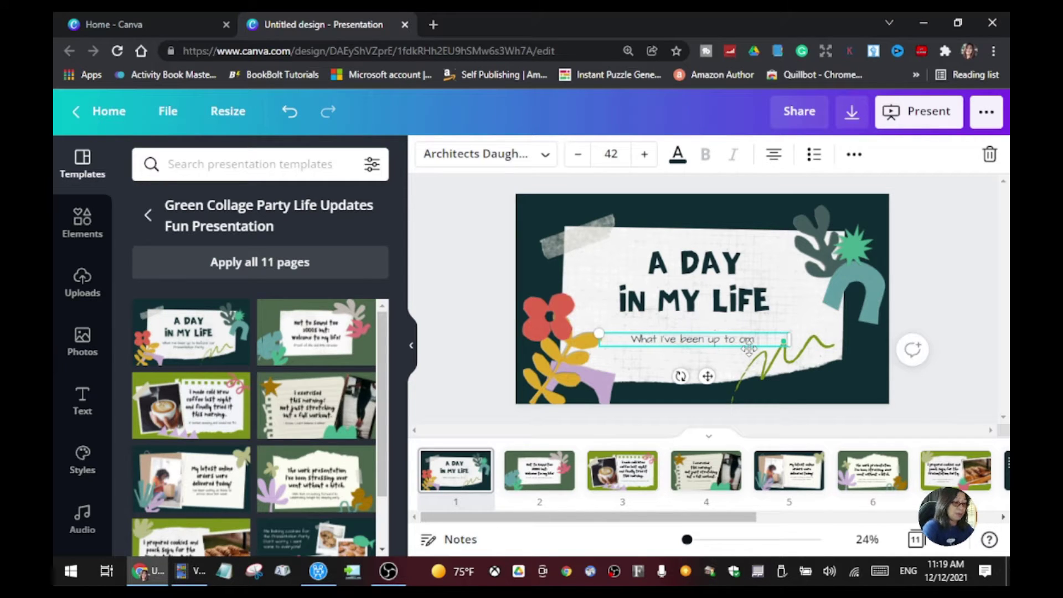
type("eekend")
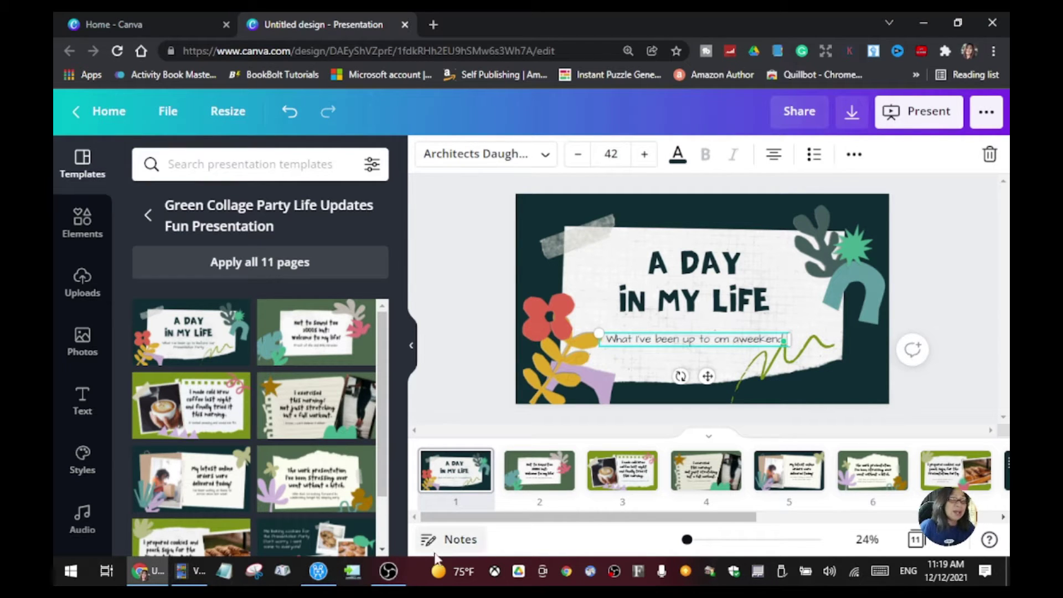
left_click(739, 339)
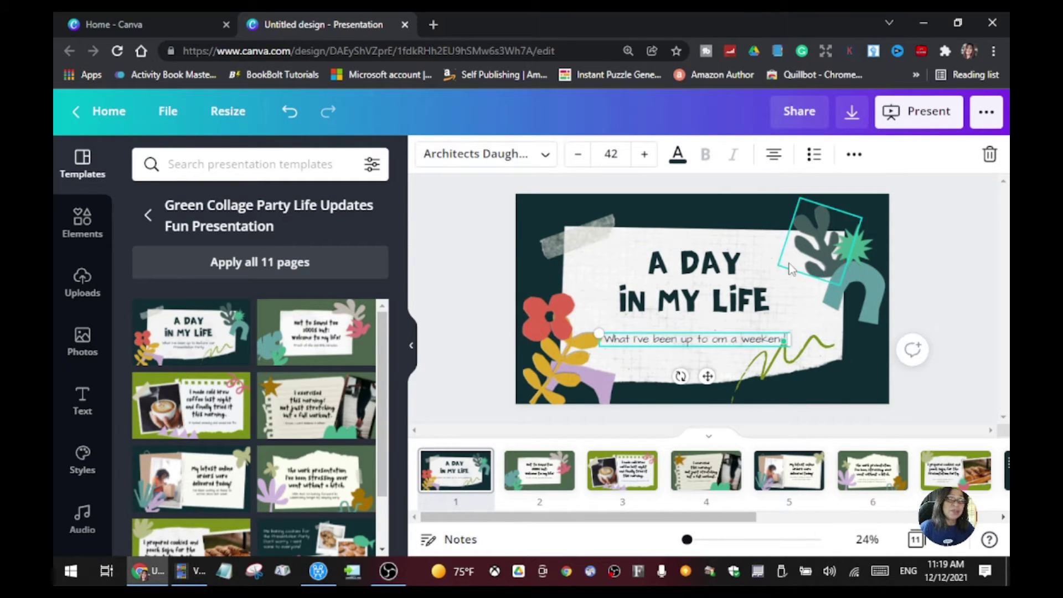
left_click(560, 250)
key("Escape")
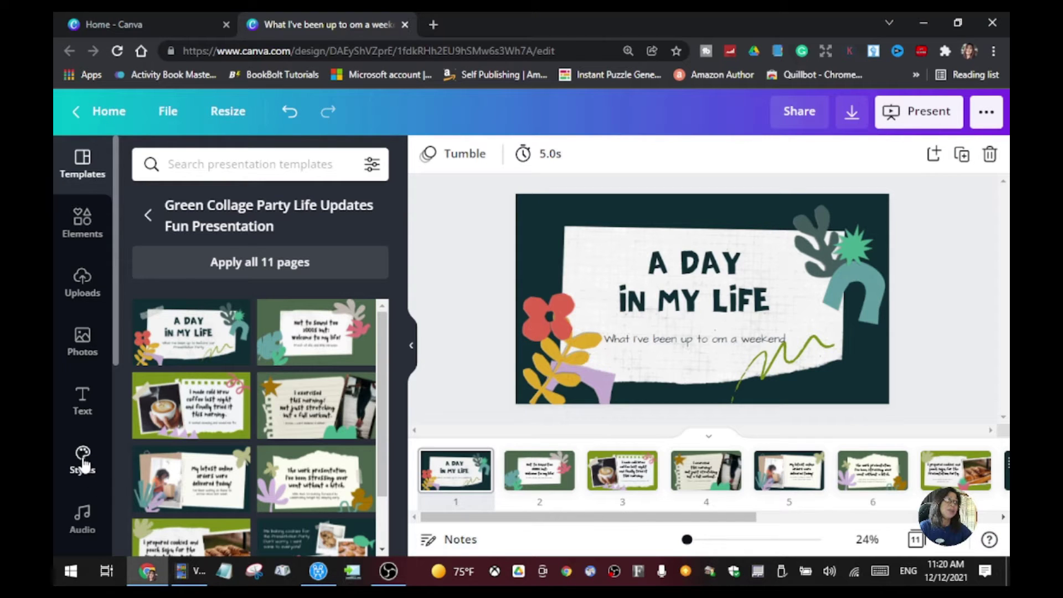
left_click(83, 232)
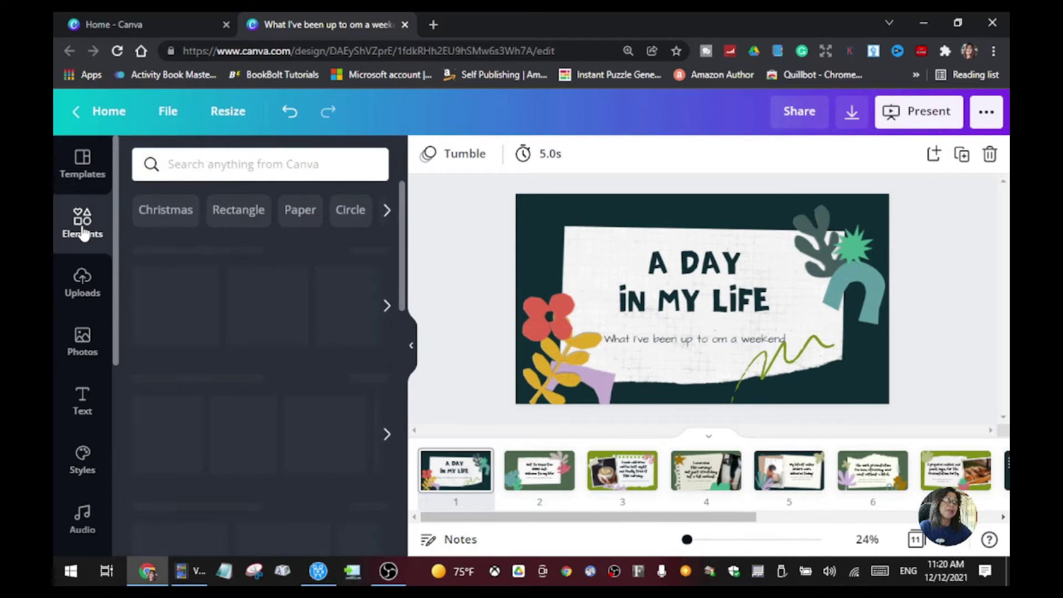
scroll(311, 382, "down", 10)
scroll(317, 394, "up", 5)
scroll(316, 391, "up", 5)
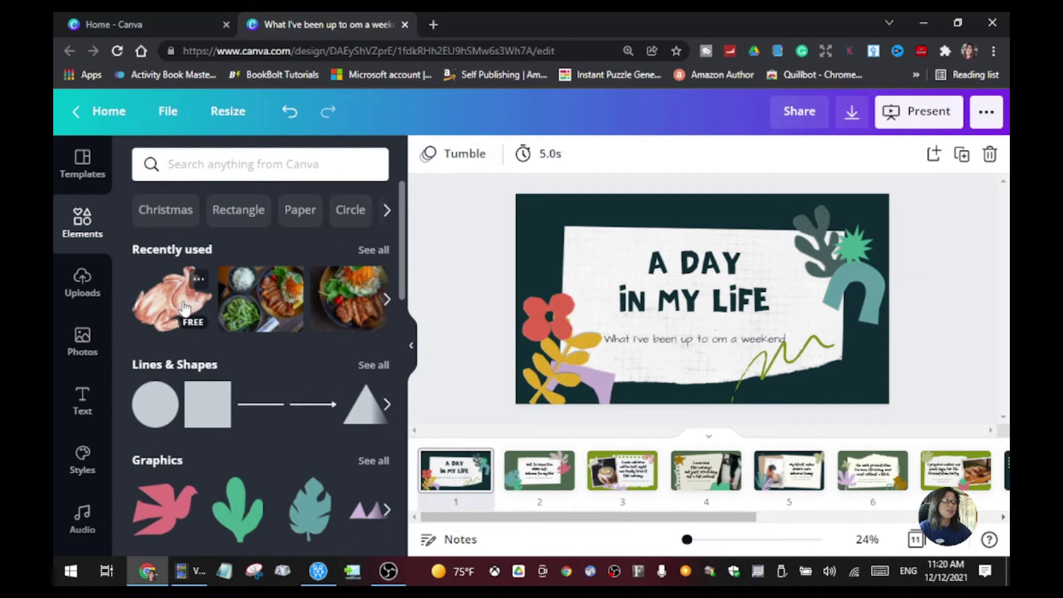
left_click_drag(261, 306, 619, 245)
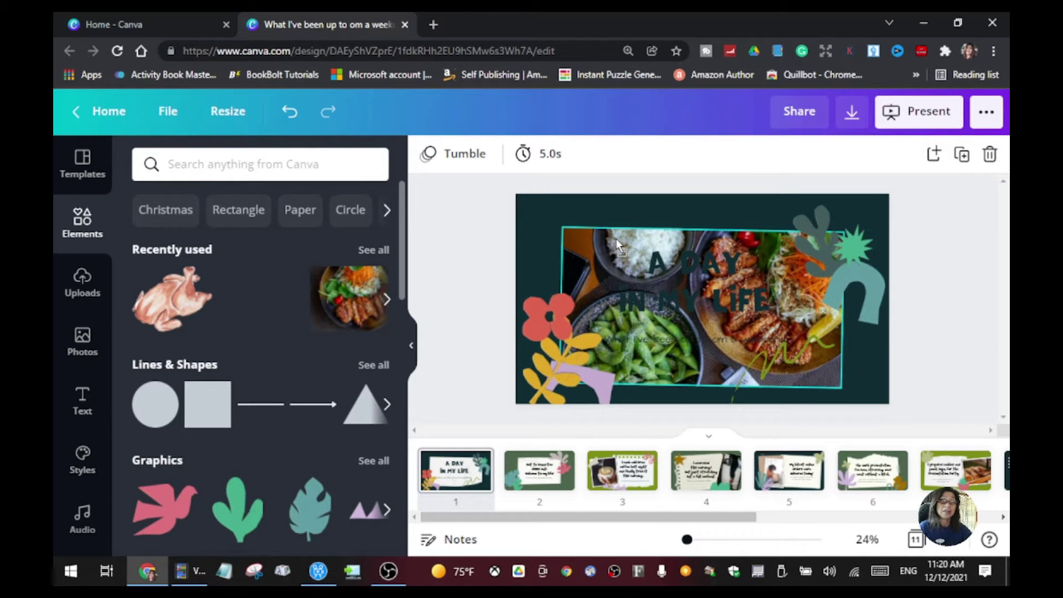
left_click_drag(618, 245, 272, 250)
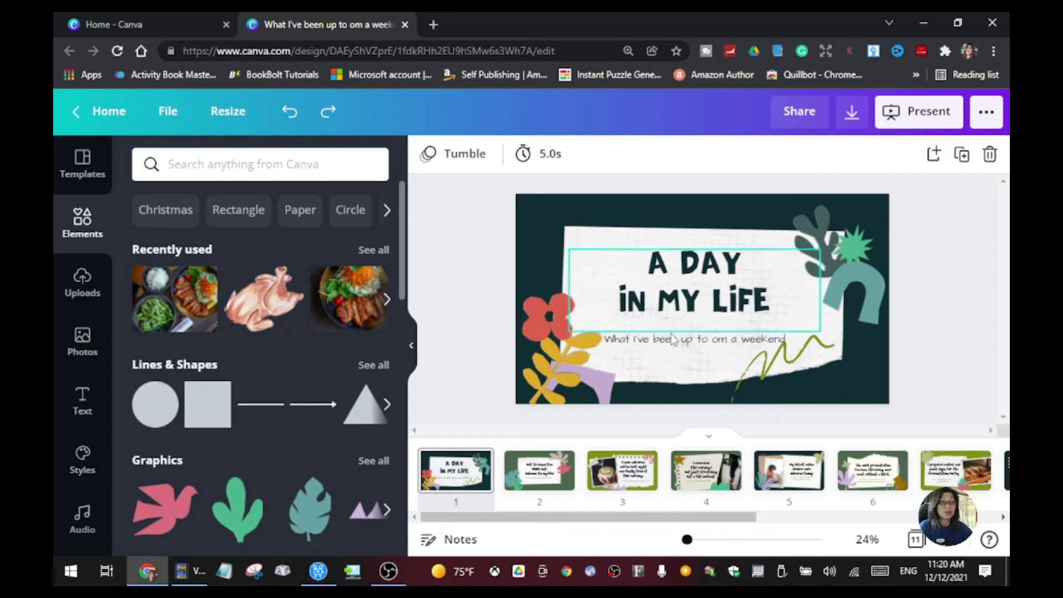
left_click(545, 474)
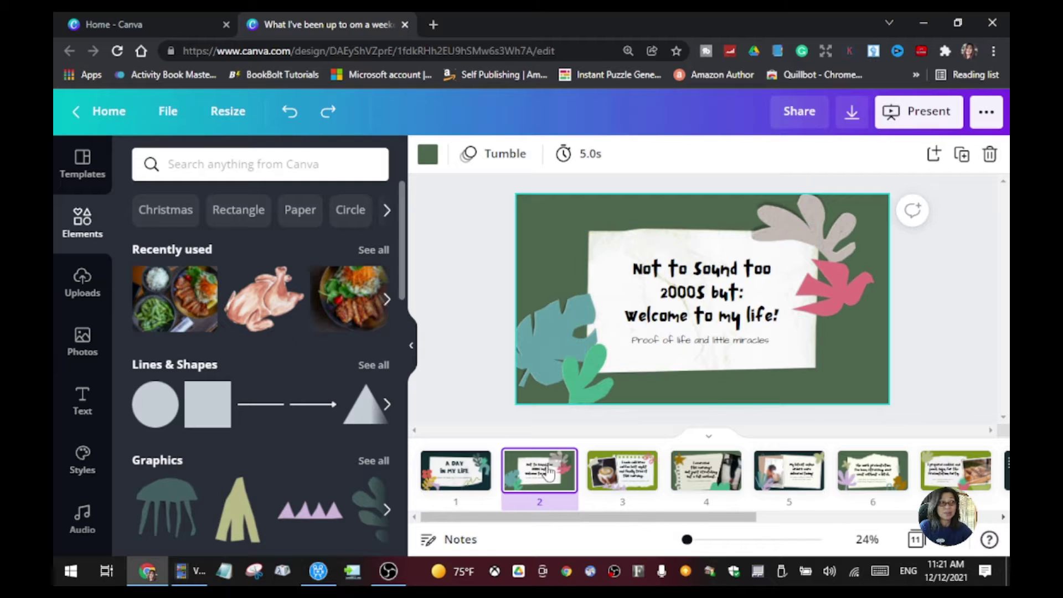
left_click(473, 462)
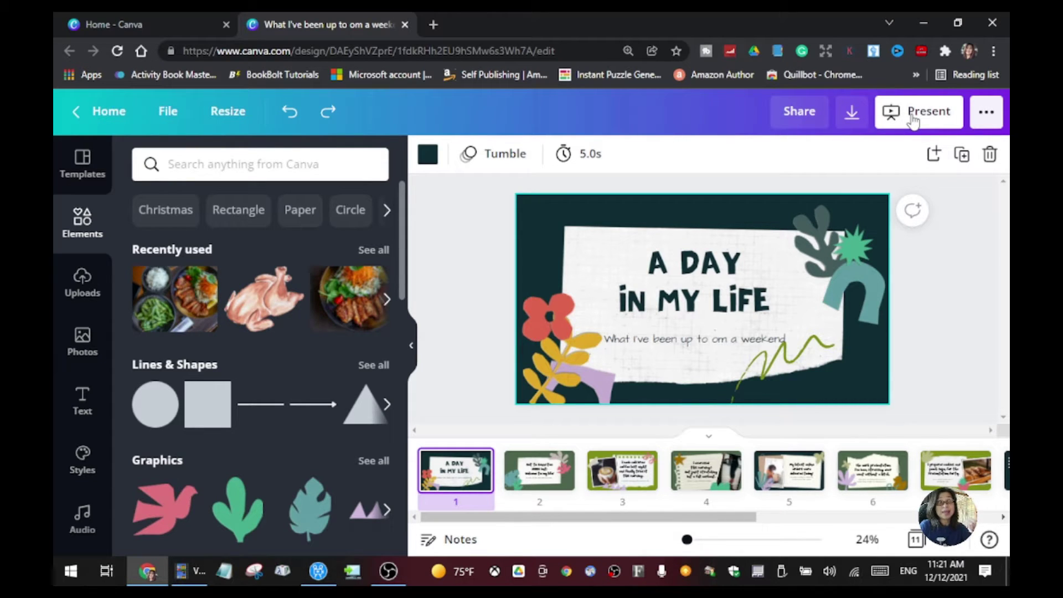
Choose Present and record from the '...' sharing menu
left_click(987, 117)
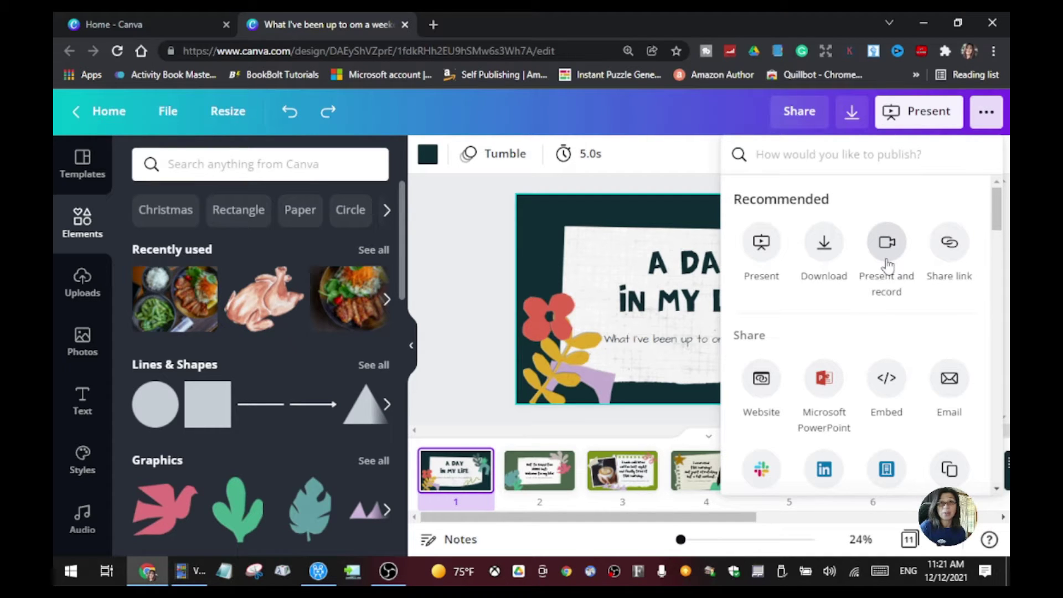
scroll(886, 272, "down", 3)
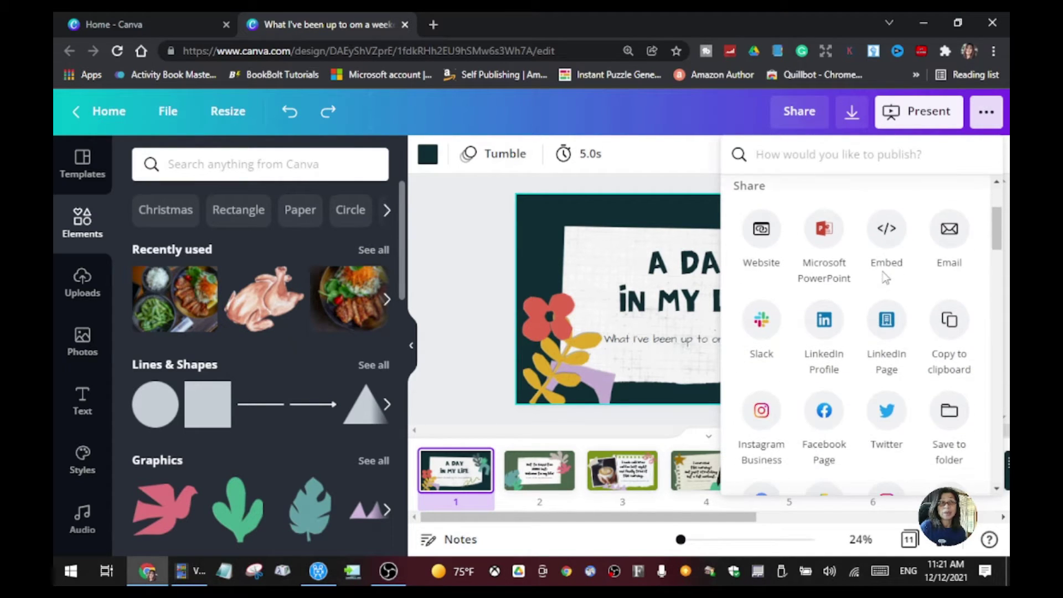
scroll(886, 277, "down", 3)
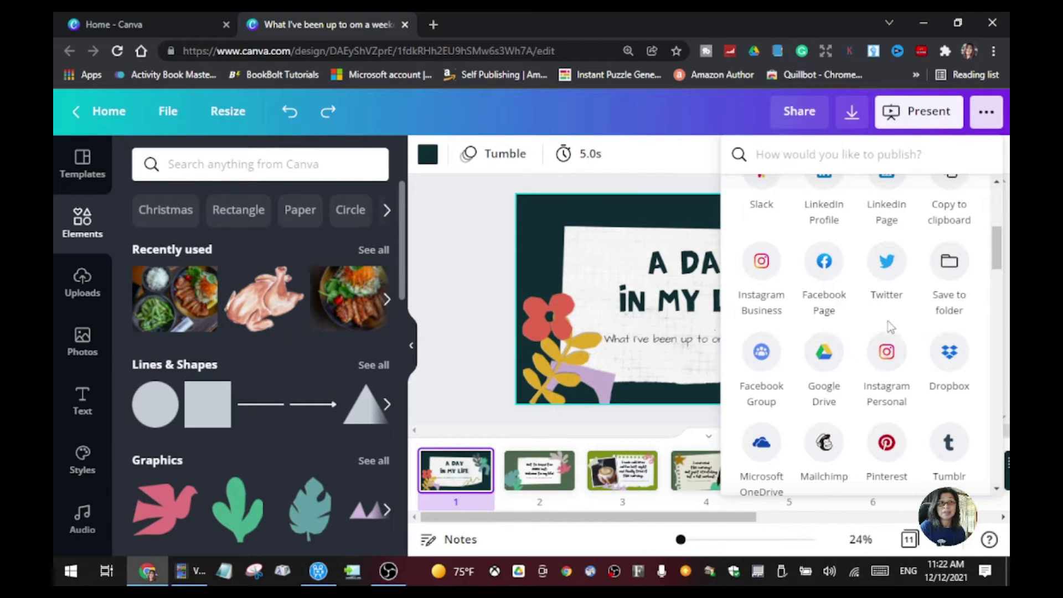
scroll(893, 332, "up", 6)
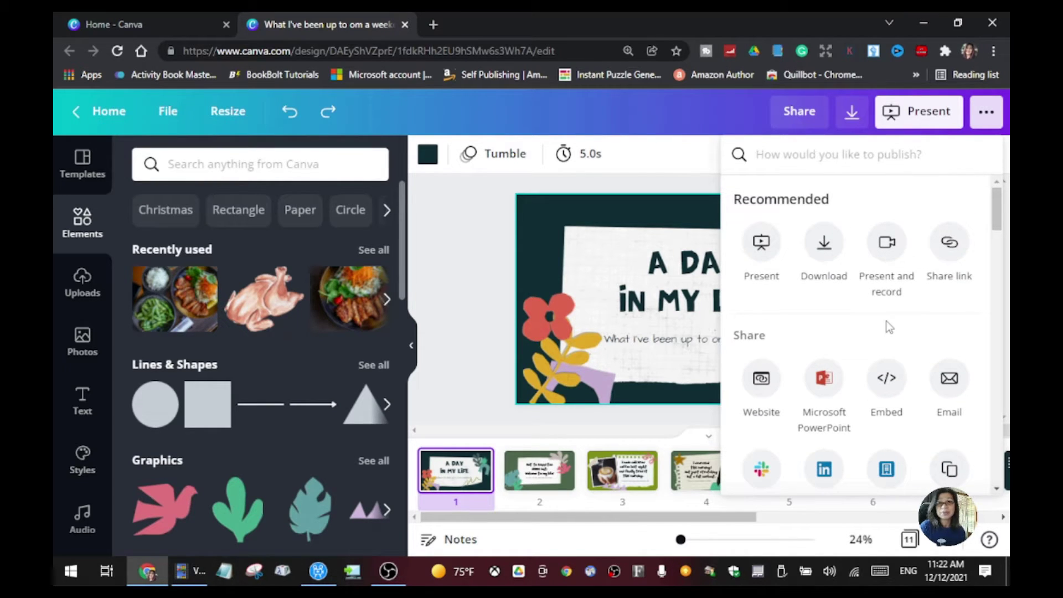
left_click(892, 260)
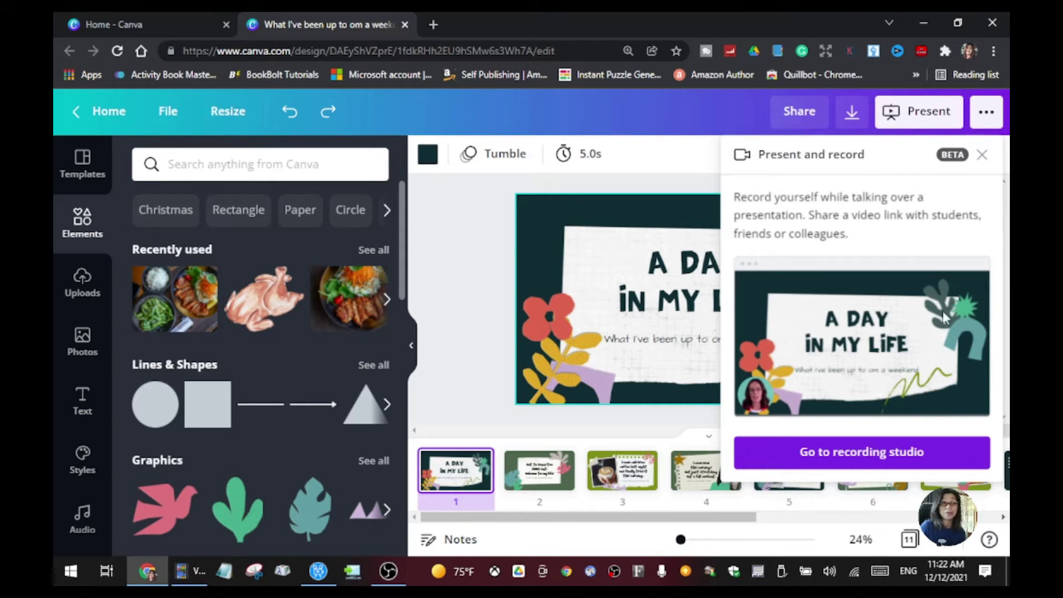
Go to the recording studio for camera and microphone setup
left_click(868, 457)
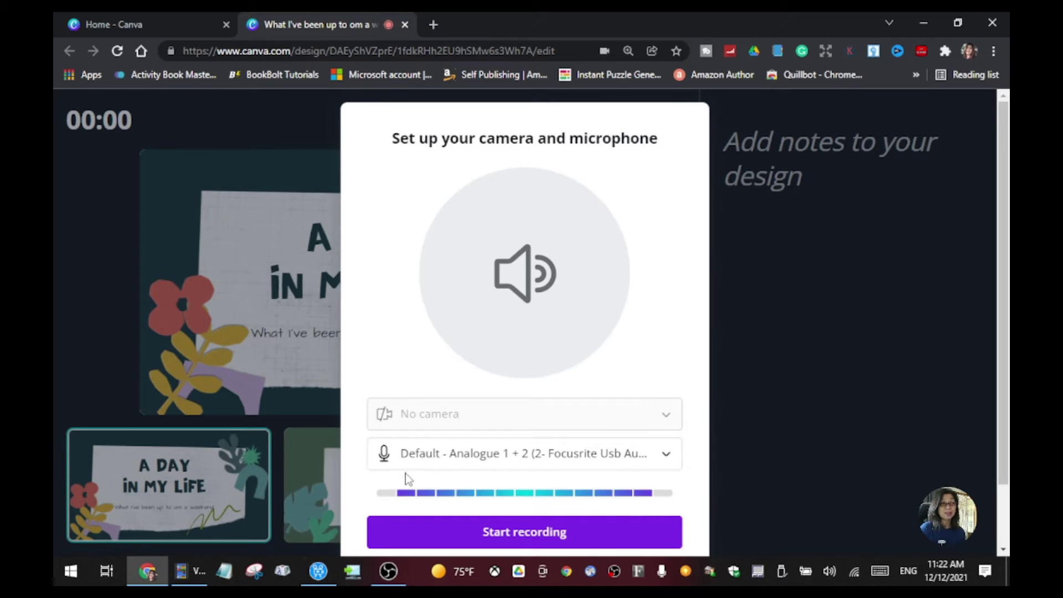
left_click(669, 459)
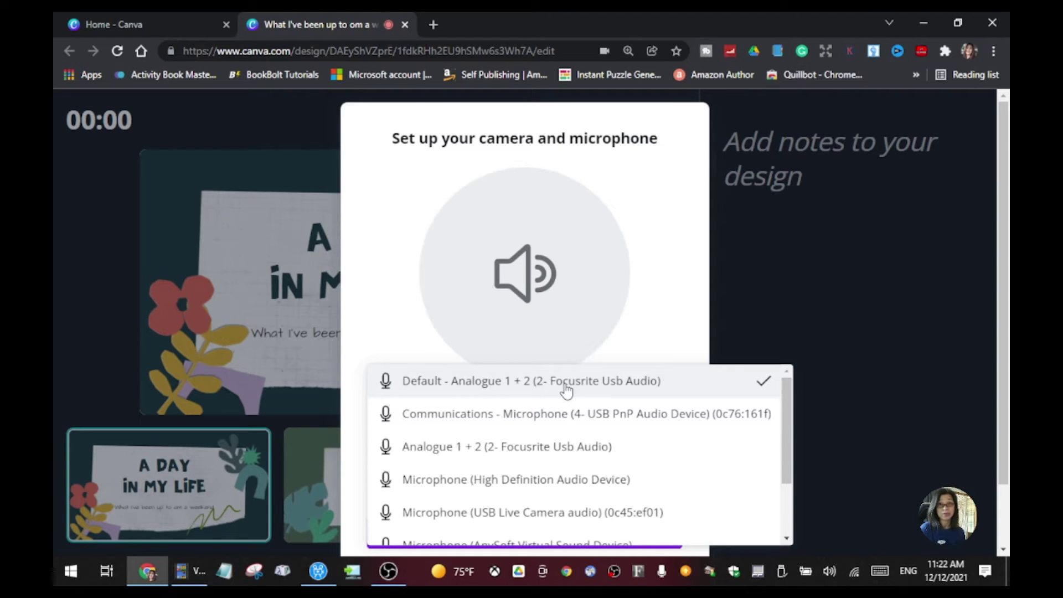
left_click(666, 325)
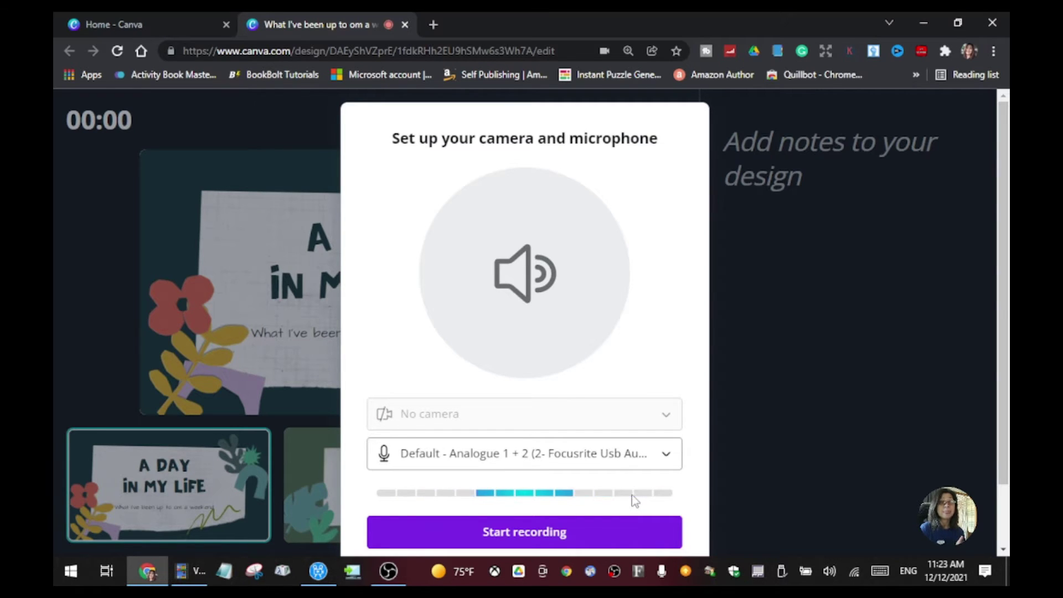
scroll(621, 477, "down", 2)
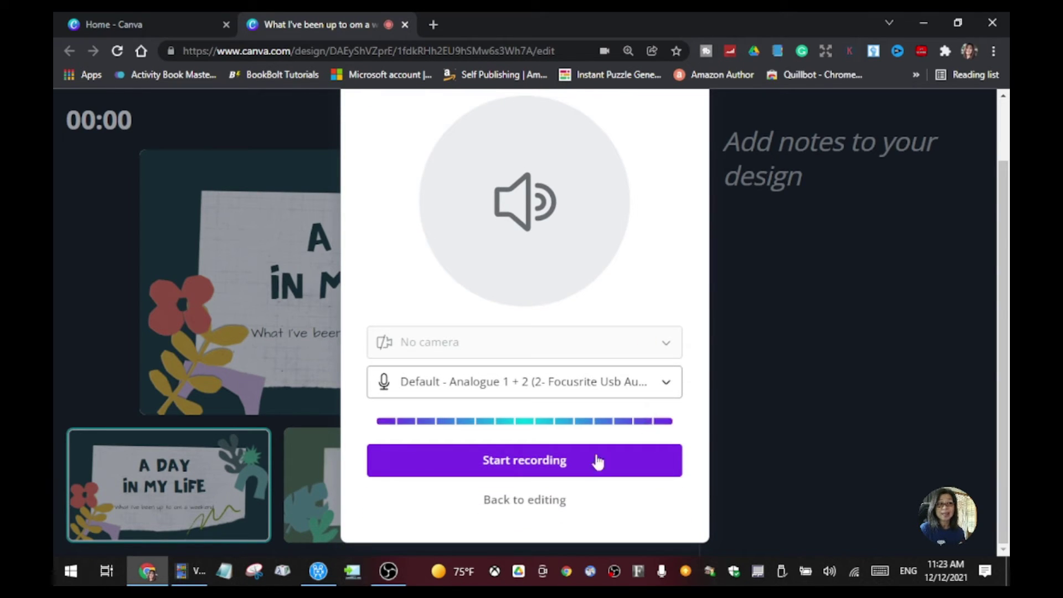
Start recording and step through the slides to the cold brew coffee slide, then click into its notes
left_click(548, 465)
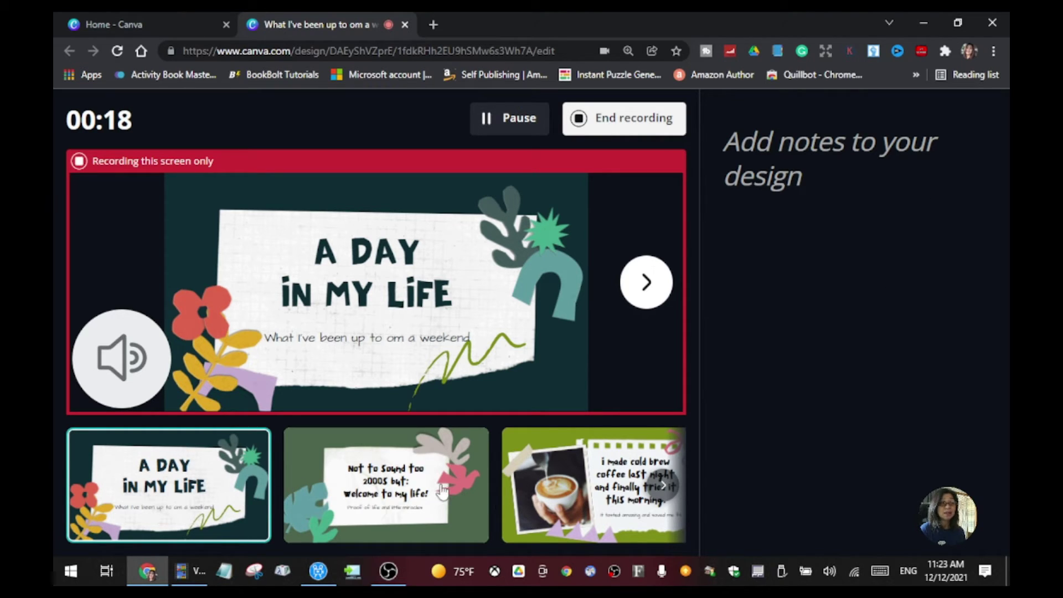
left_click(437, 503)
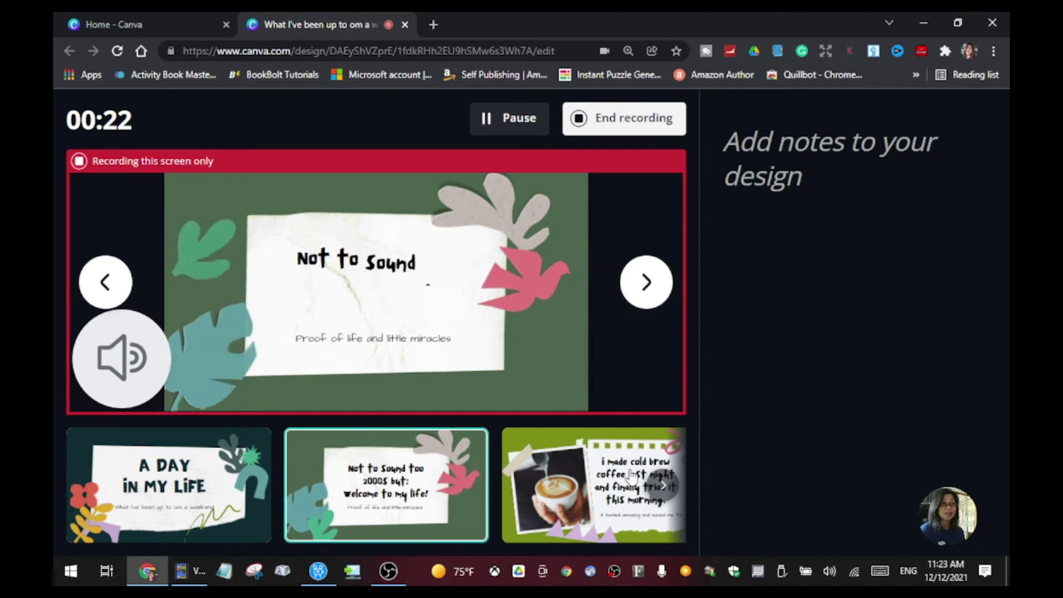
left_click(624, 487)
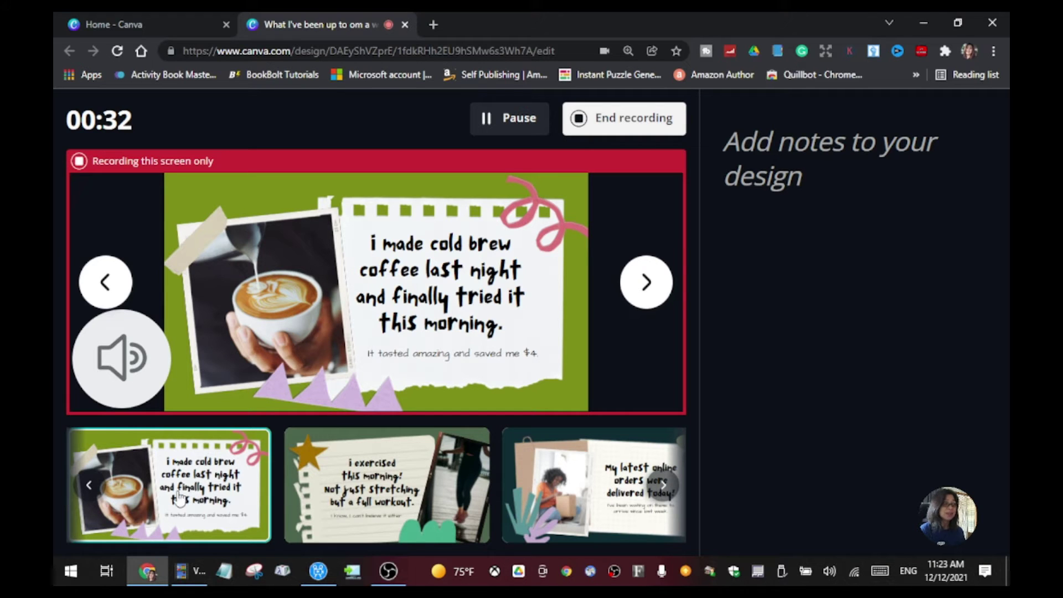
left_click(90, 486)
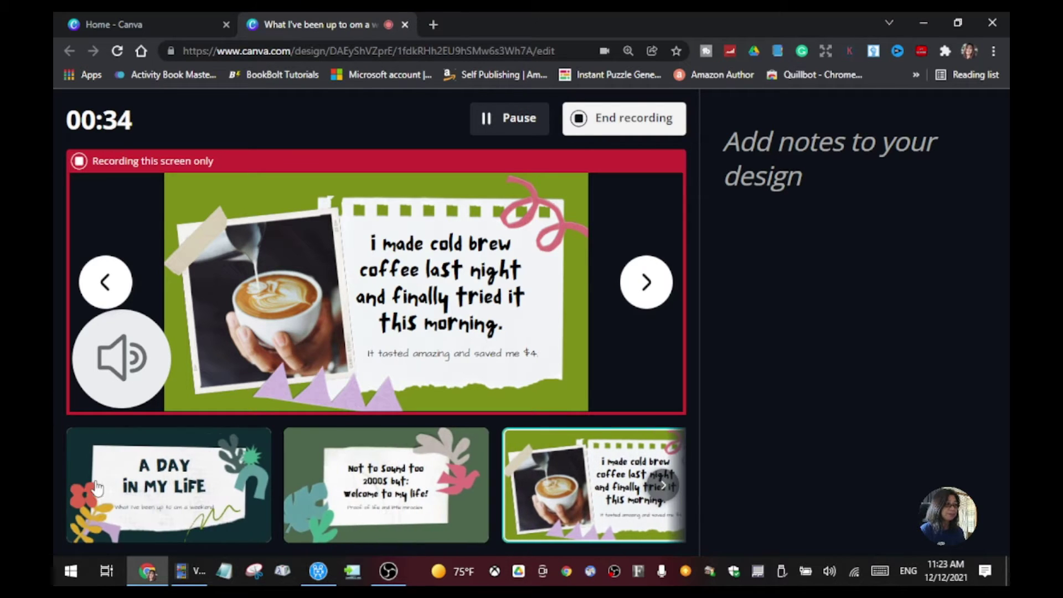
left_click(166, 492)
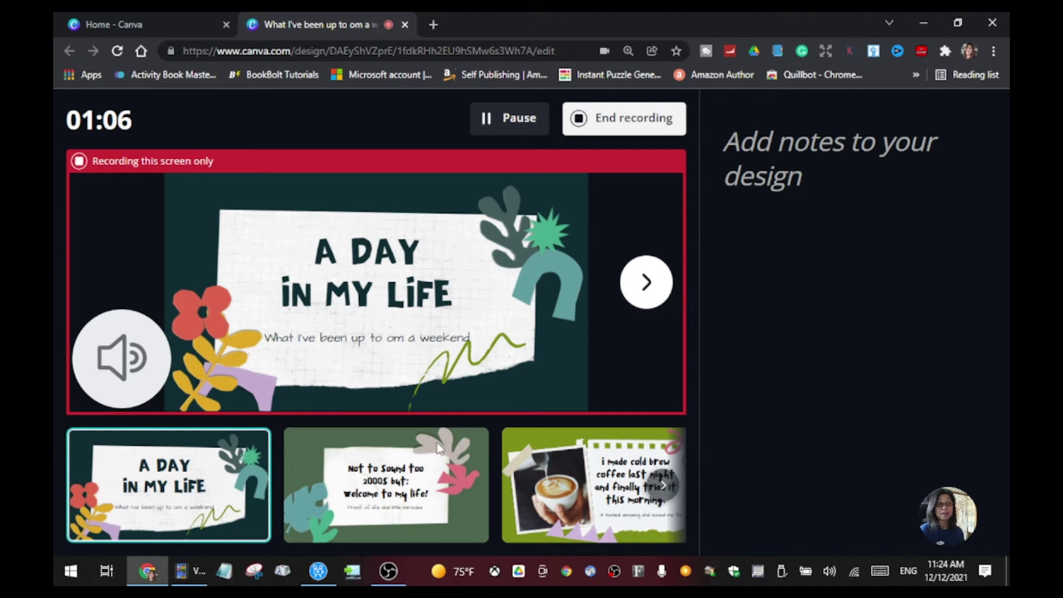
left_click(431, 470)
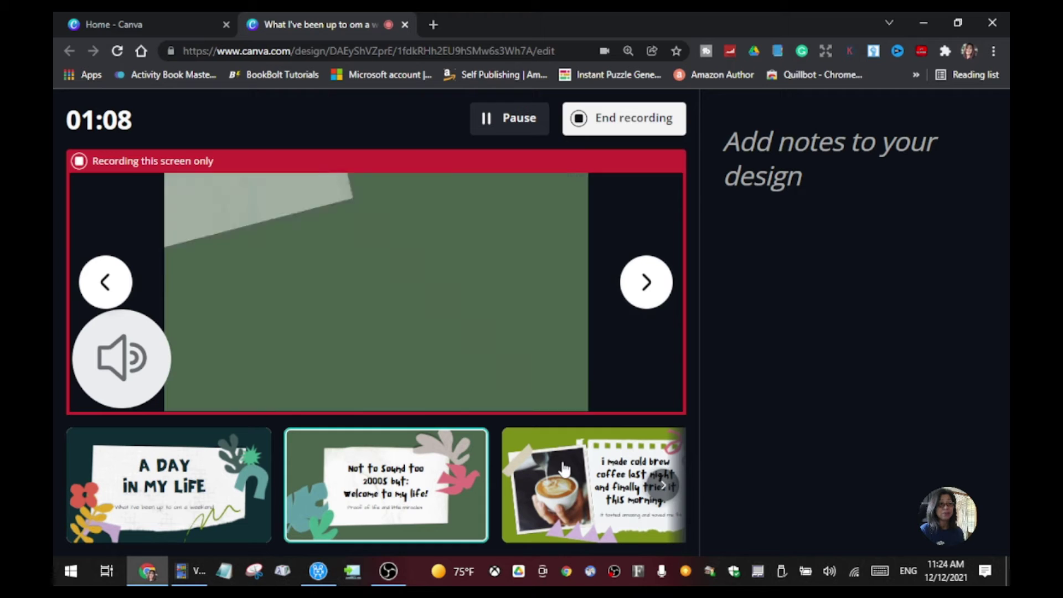
left_click(563, 470)
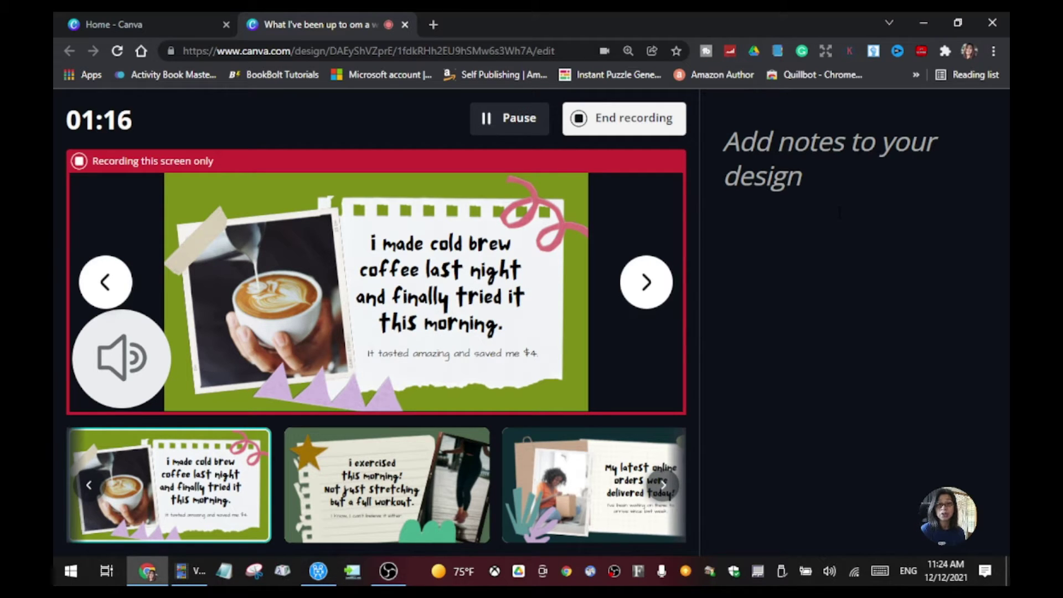
left_click(726, 143)
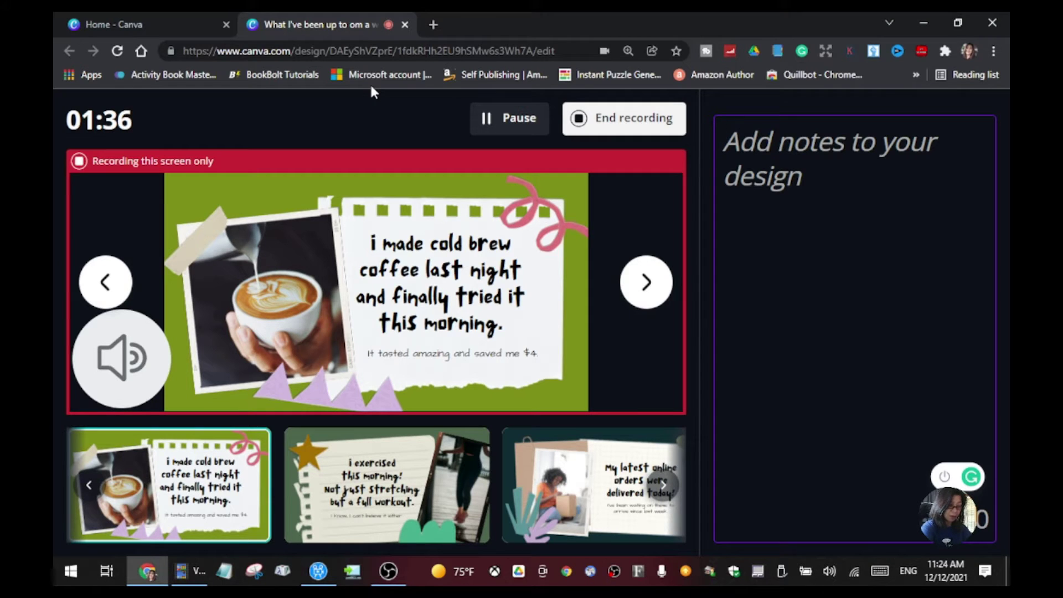
Write '> Making effects' as the first speaker-note line
type(">")
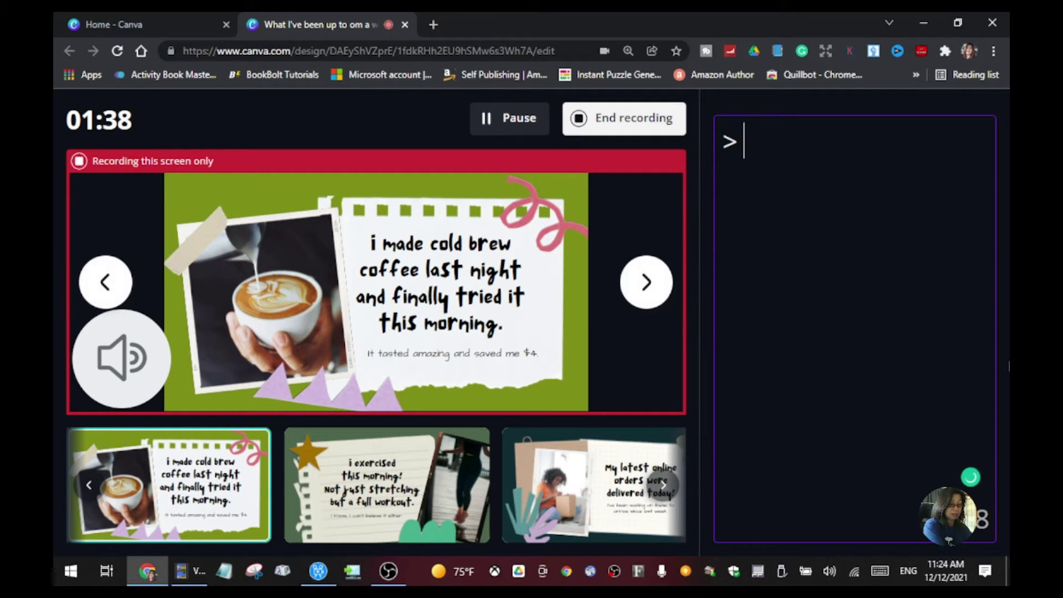
type(" Canva")
key("BackSpace")
key("BackSpace")
key("BackSpace")
key("BackSpace")
key("BackSpace")
type("Ma")
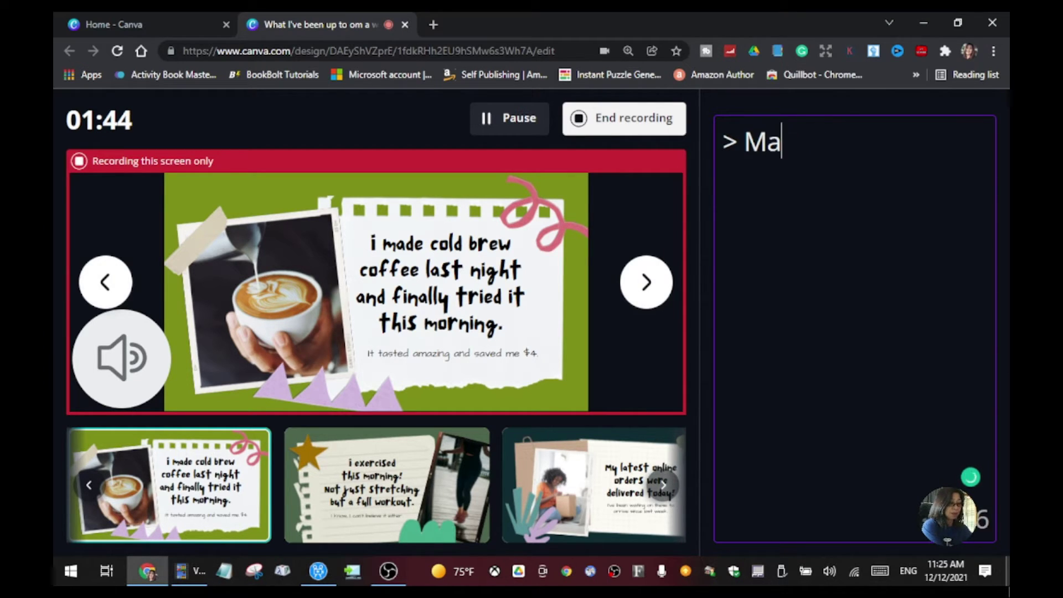
type("king effects")
key("Return")
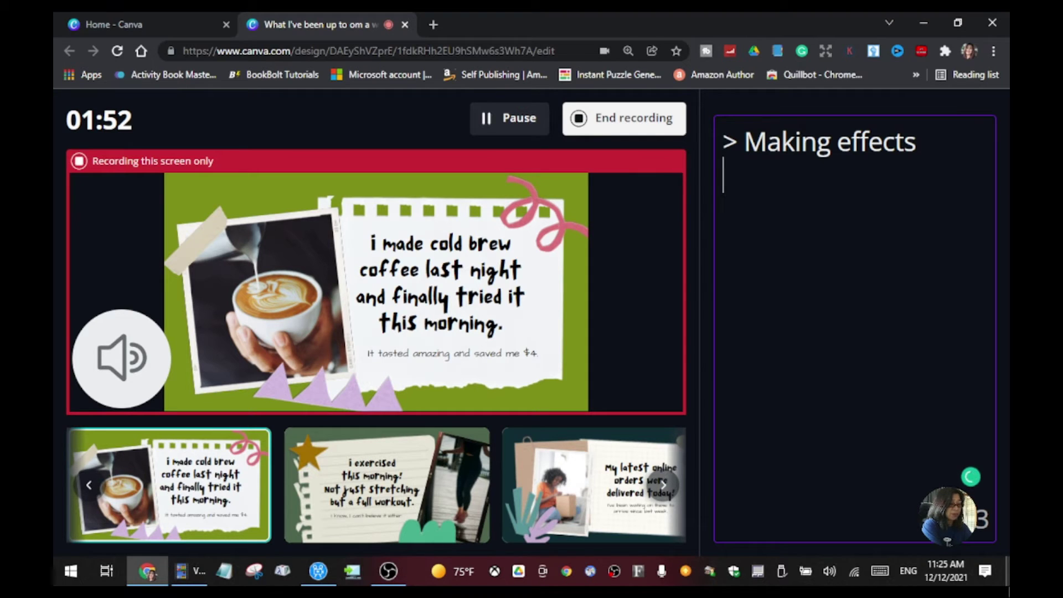
Add the note lines '> O - bubble' and '> D - drum'
type(">")
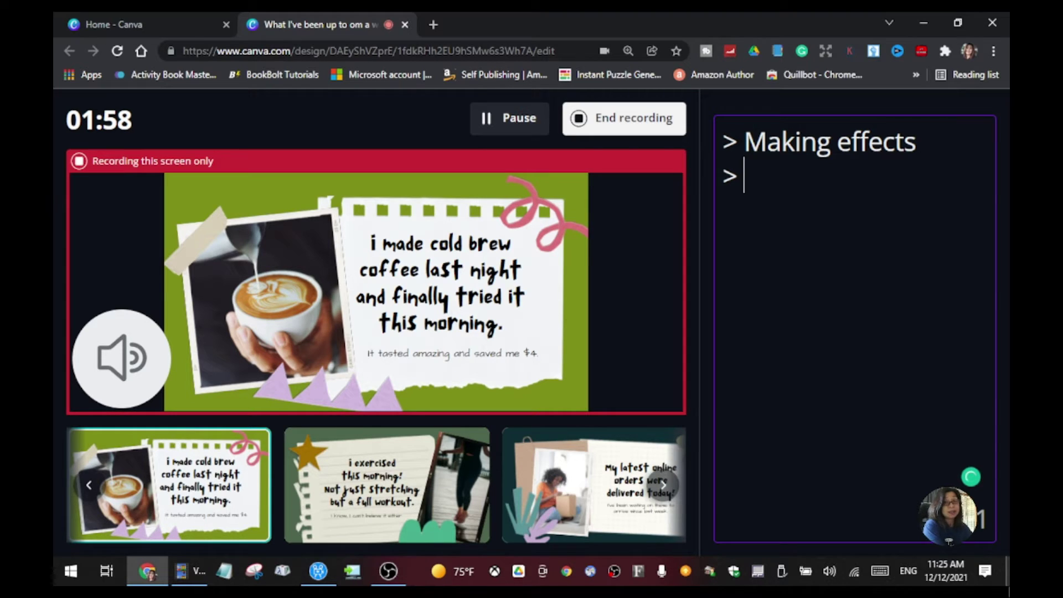
type("O ")
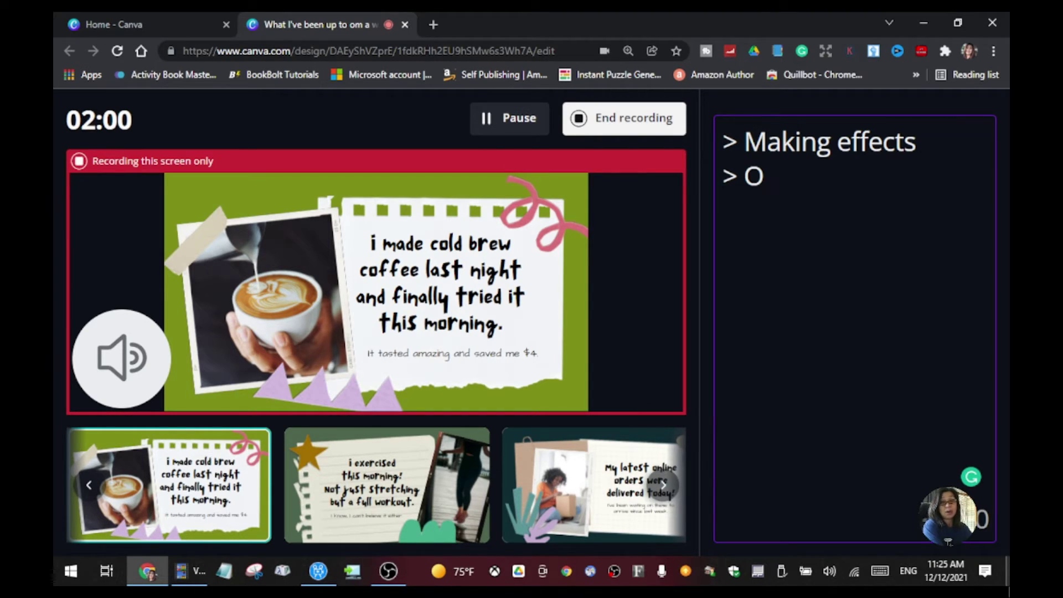
type("_")
key("BackSpace")
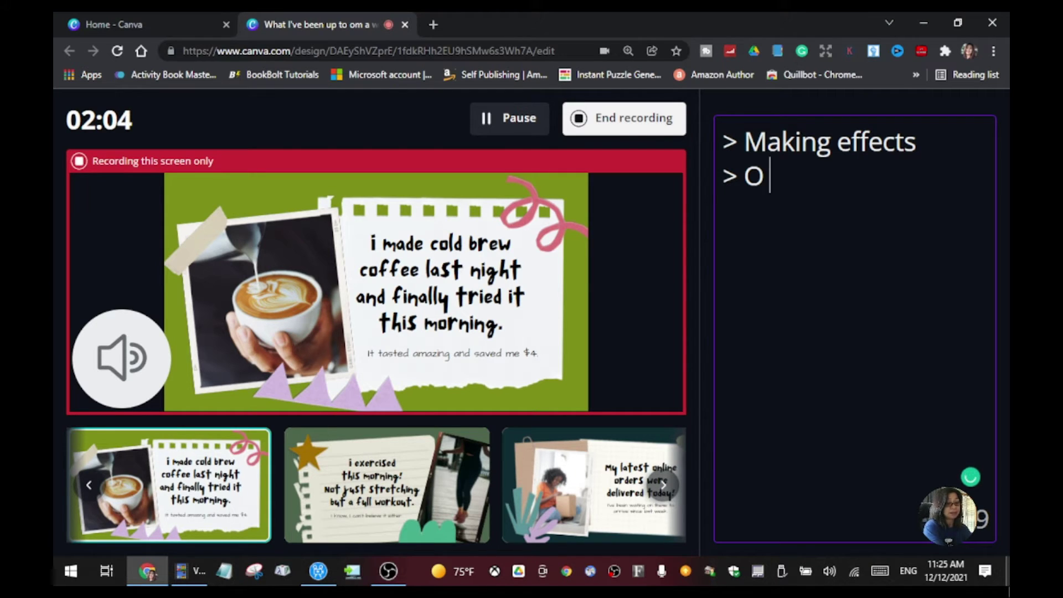
type("- bubb")
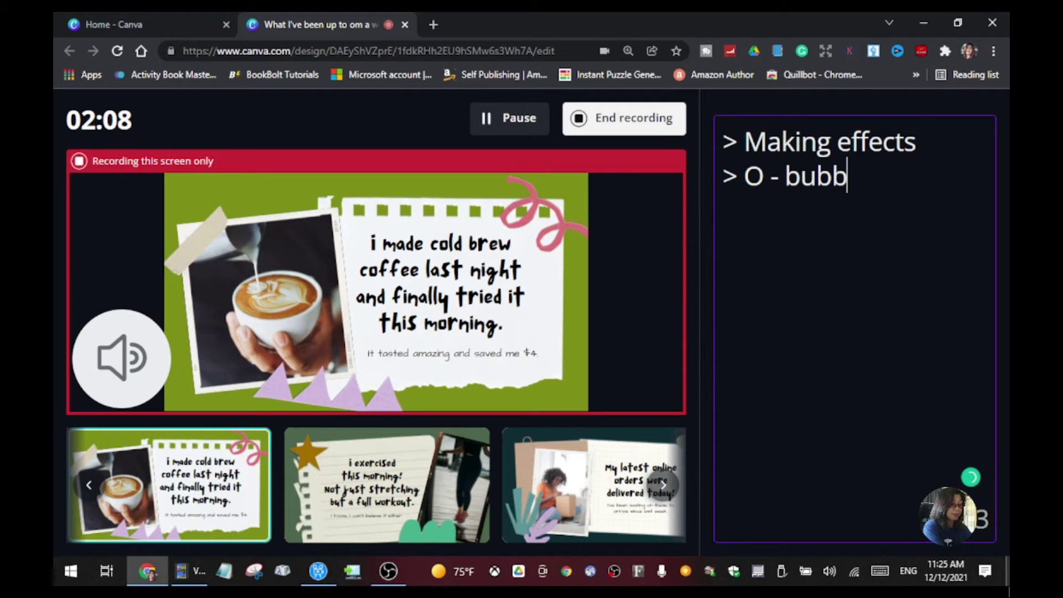
type("le")
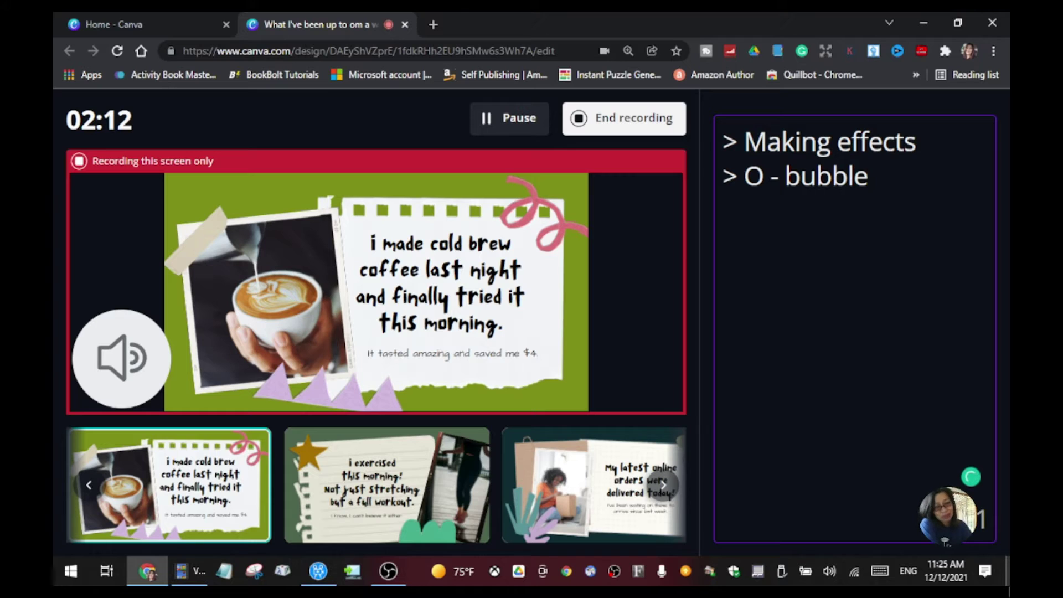
key("Return")
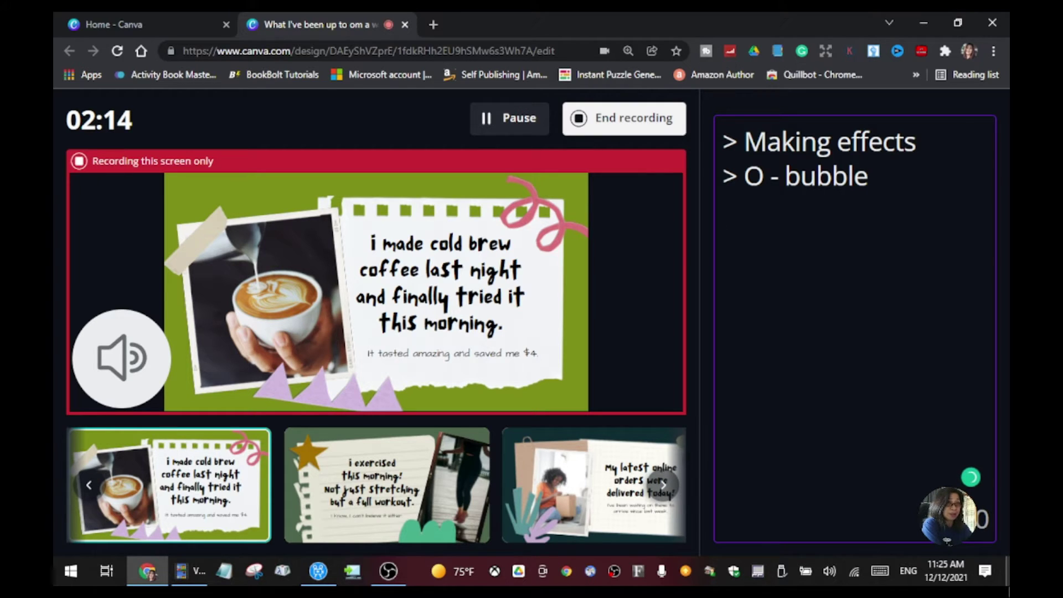
type(">")
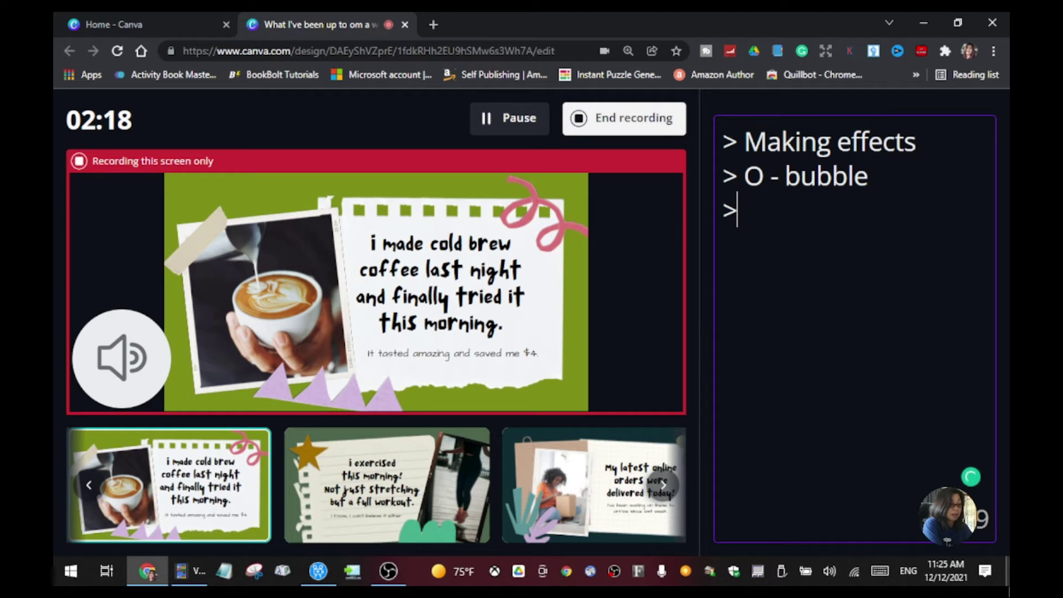
type(" D")
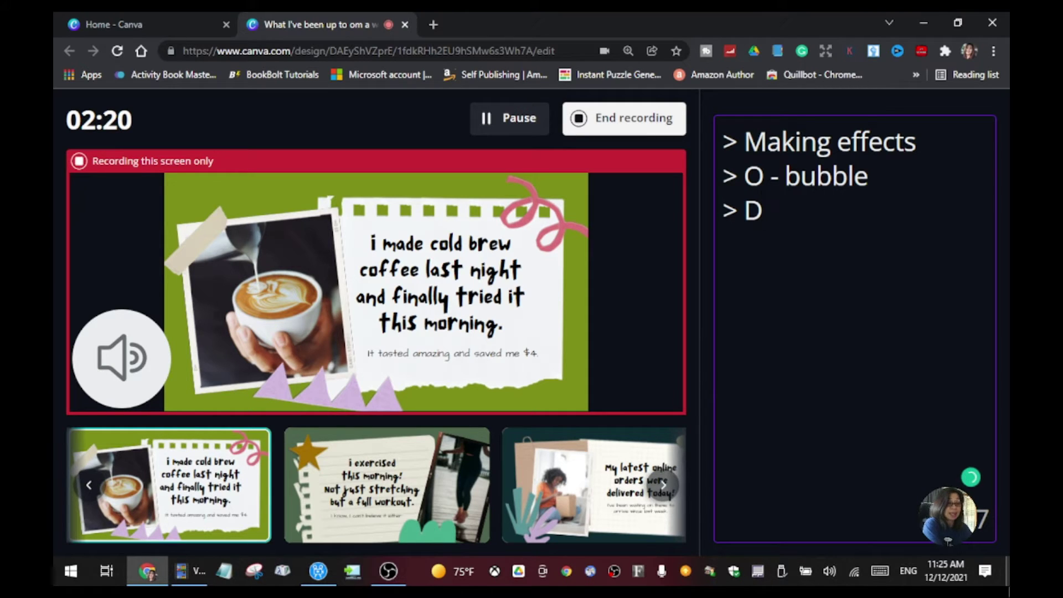
type(" - drum")
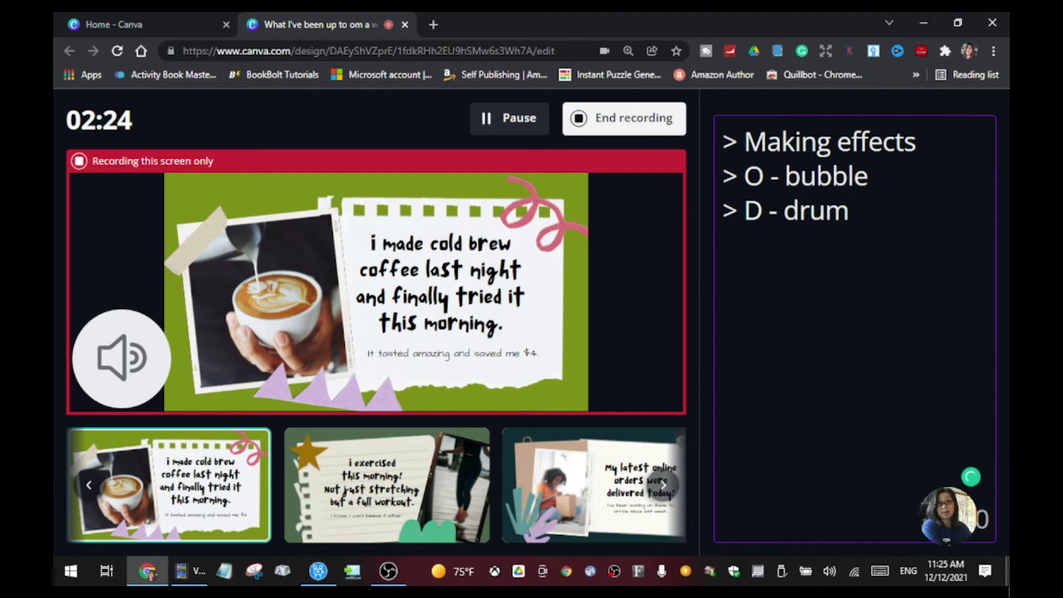
mouse_move(682, 399)
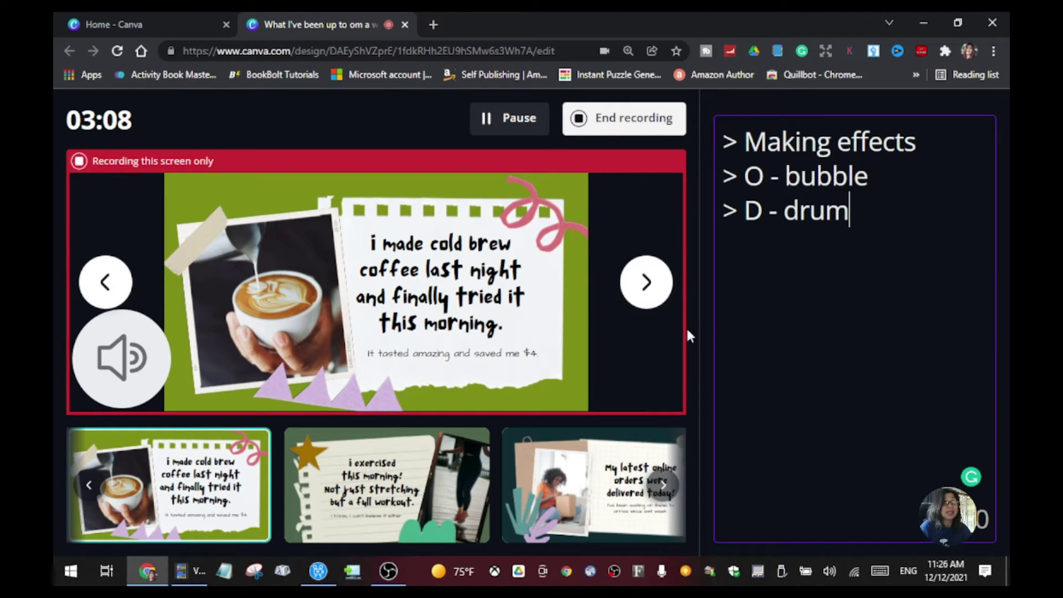
left_click(507, 123)
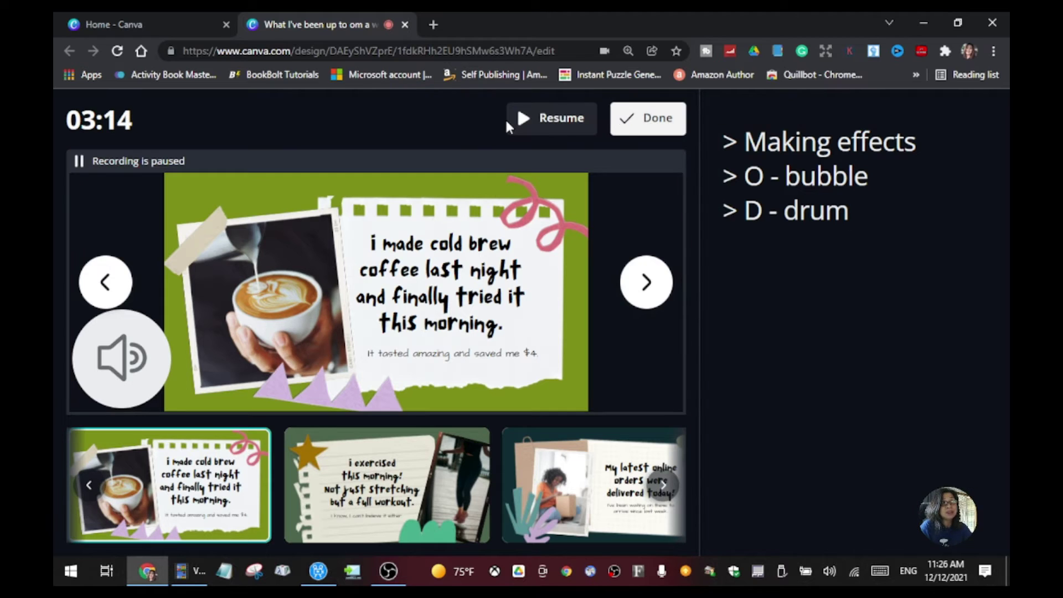
left_click(546, 121)
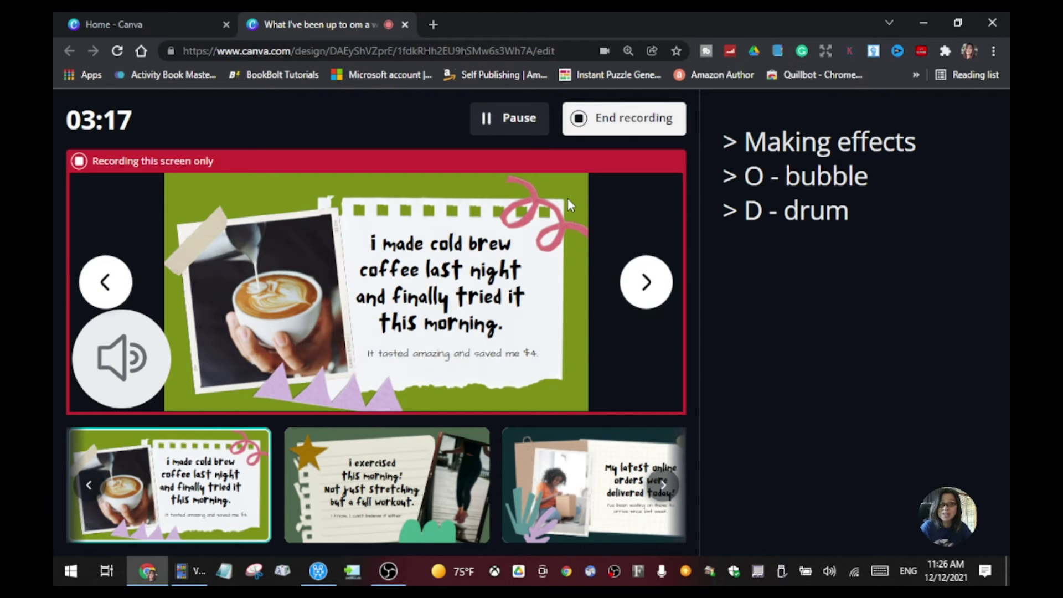
Advance the recording through the exercise, online orders and cookies slides to the closing slide
left_click(433, 491)
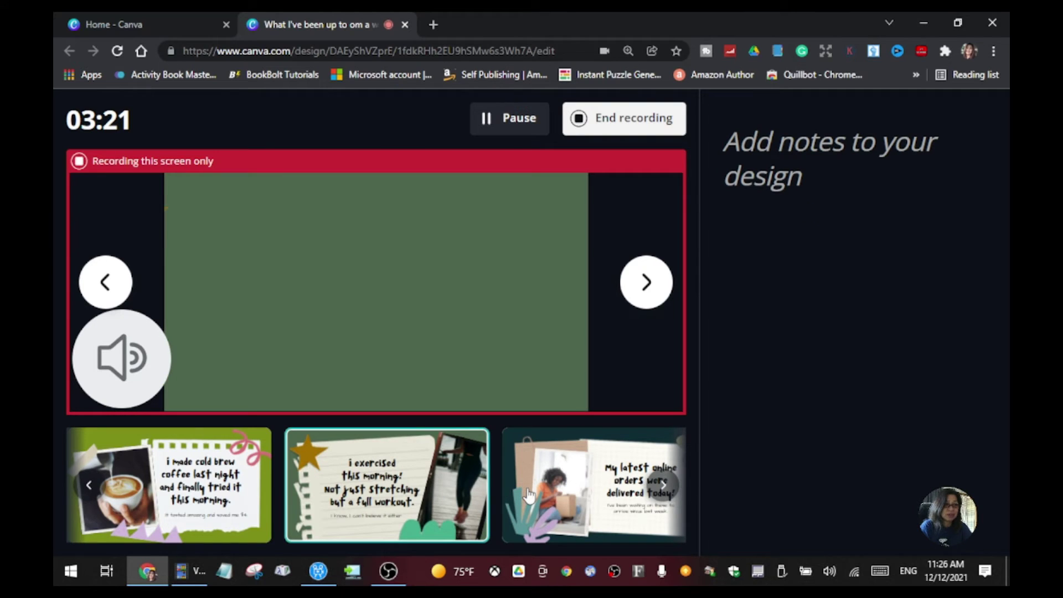
left_click(529, 497)
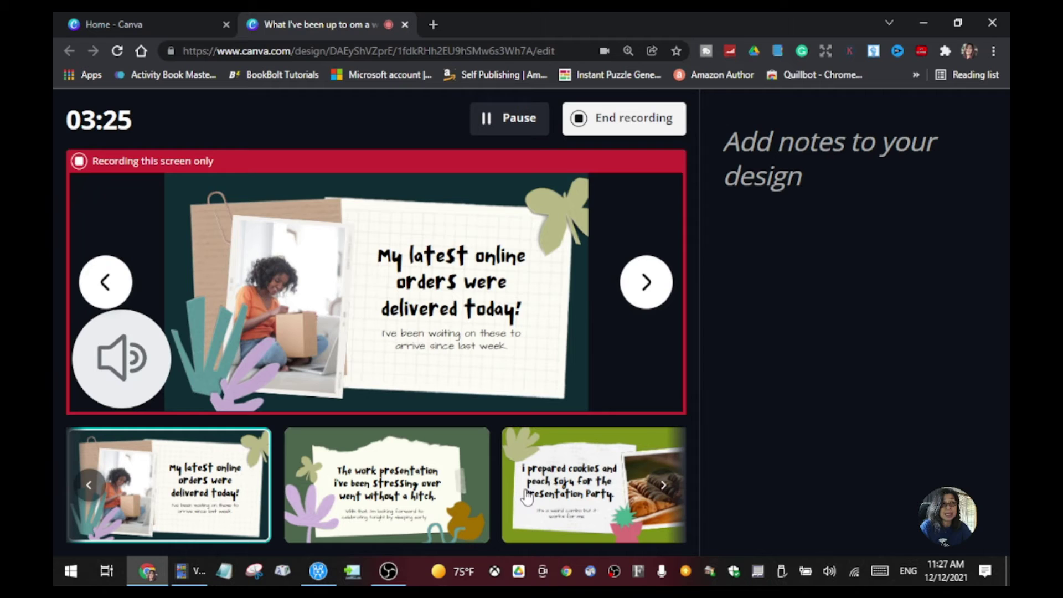
left_click(528, 498)
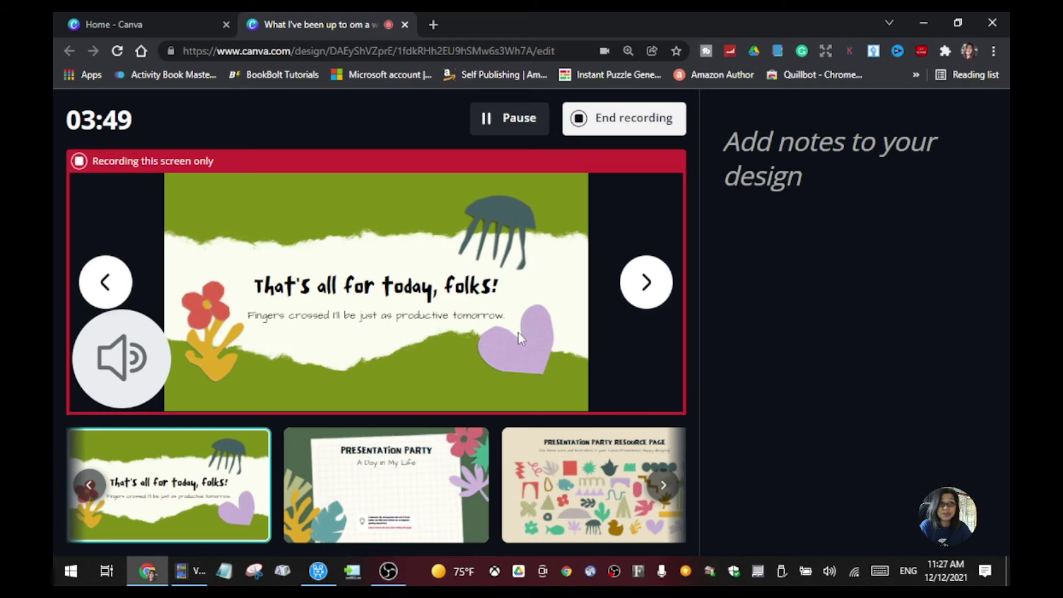
End the recording, let it upload, and download the finished video
left_click(610, 127)
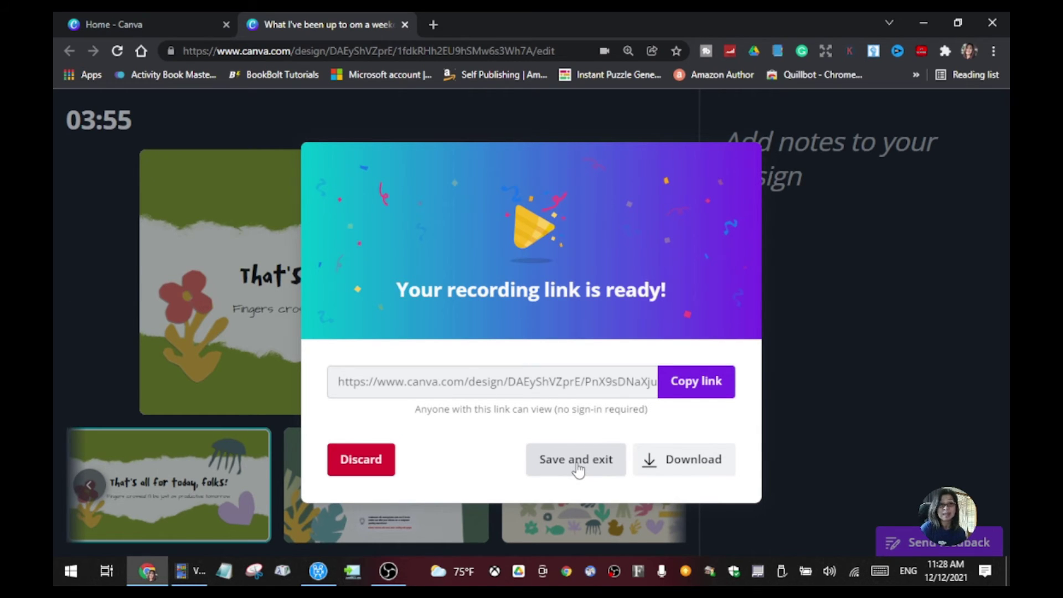
left_click(697, 460)
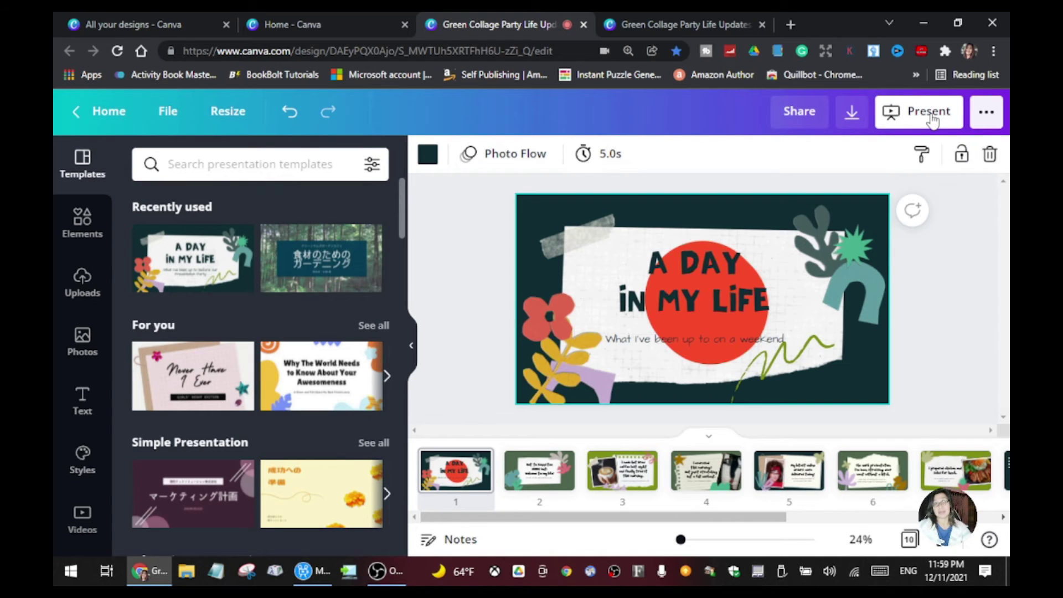
Start presenting the deck full screen using the Standard presentation type
left_click(985, 118)
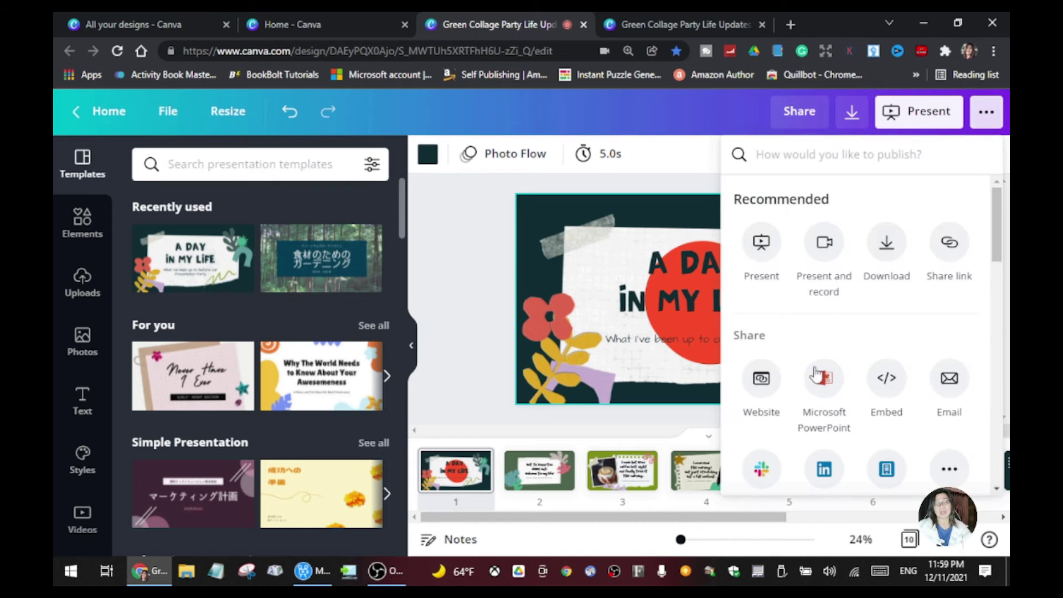
left_click(760, 254)
left_click(800, 243)
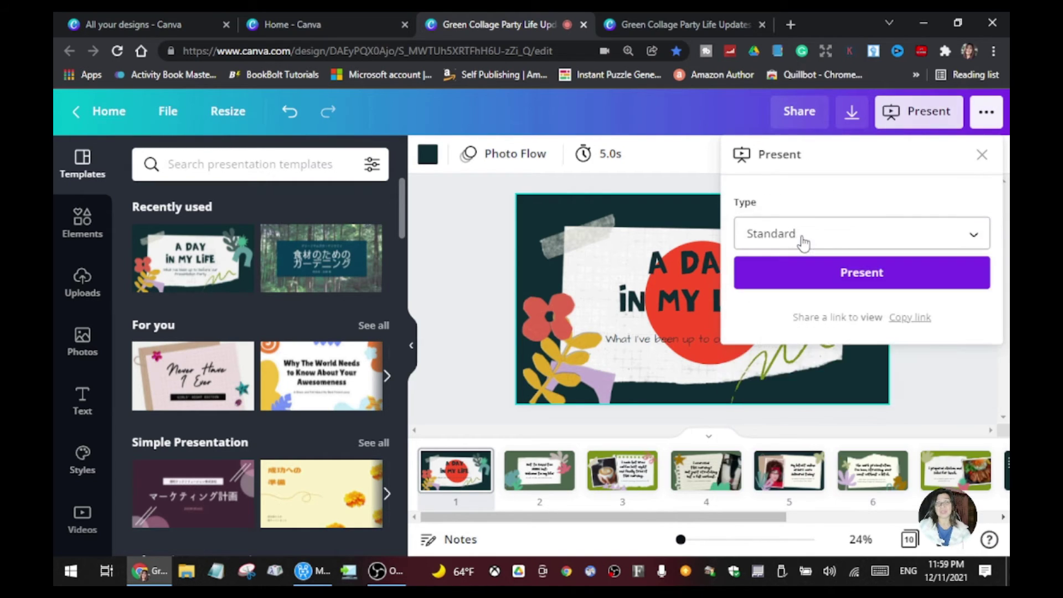
left_click(860, 284)
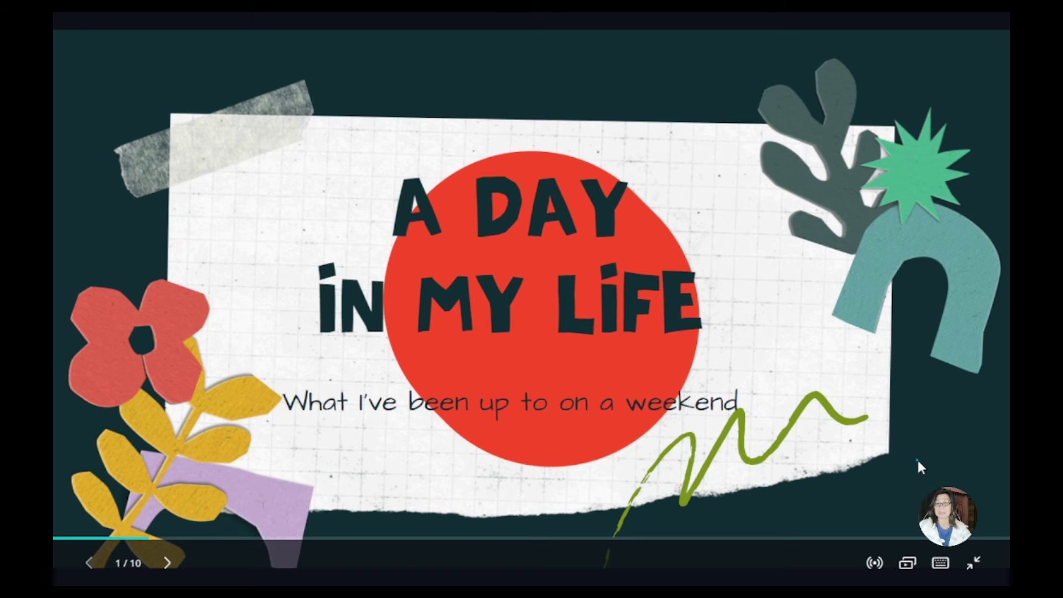
Float bubbles up over the slide, then show the Magic shortcuts list
left_click(929, 446)
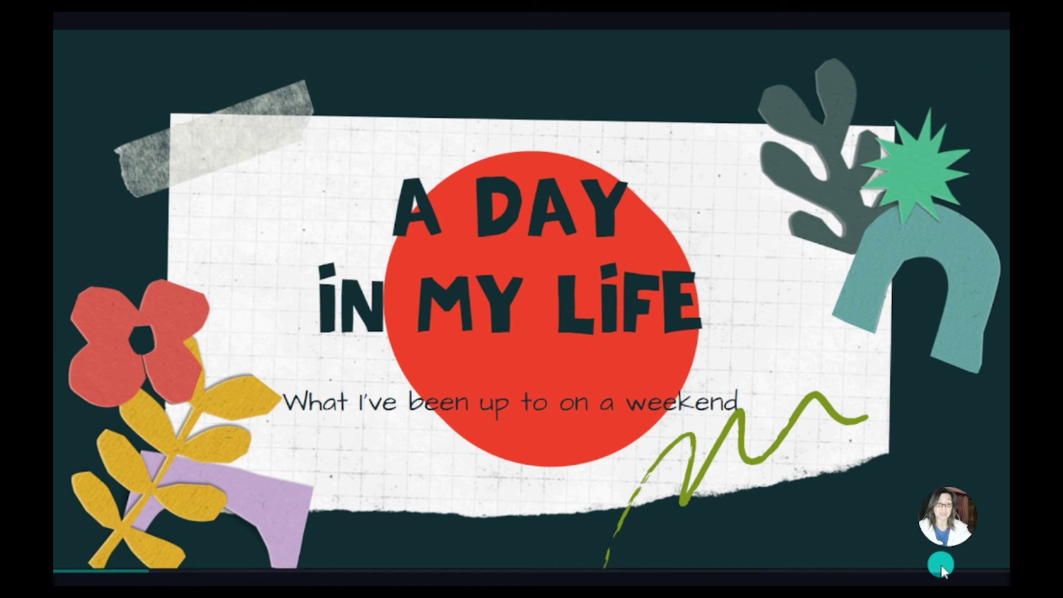
key("o")
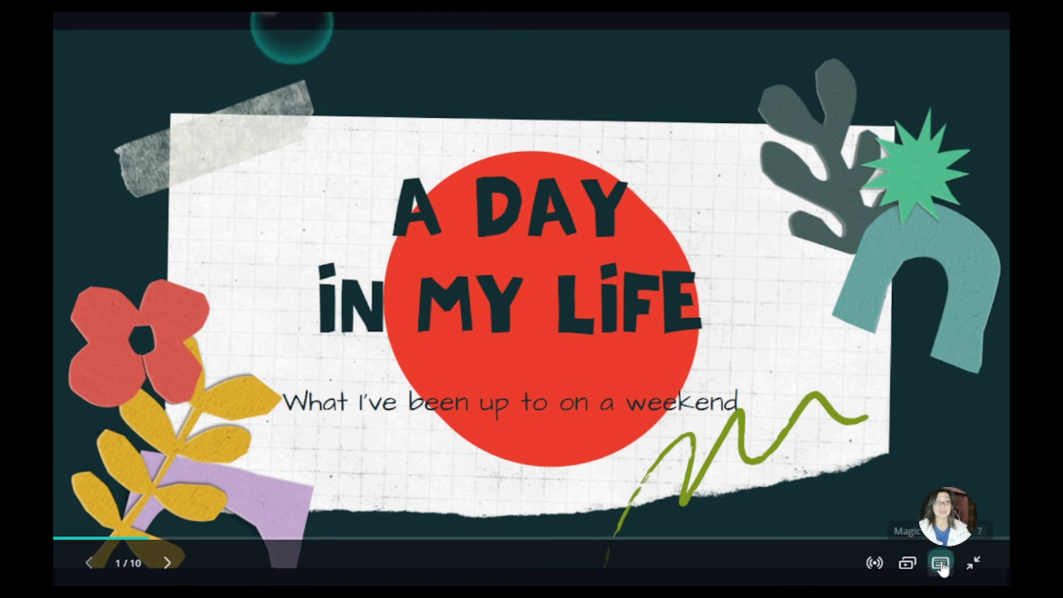
left_click(941, 563)
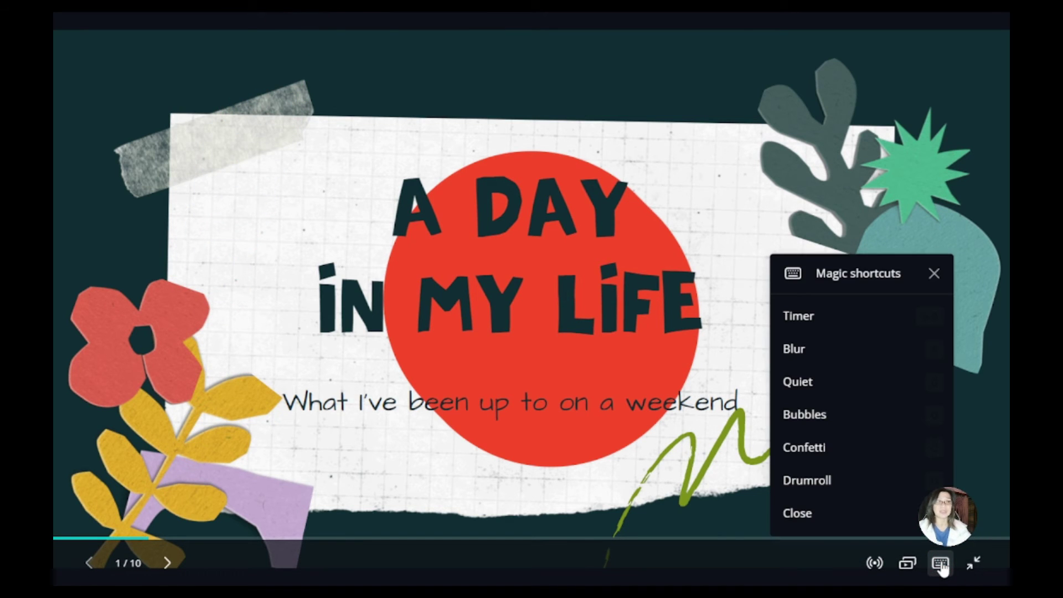